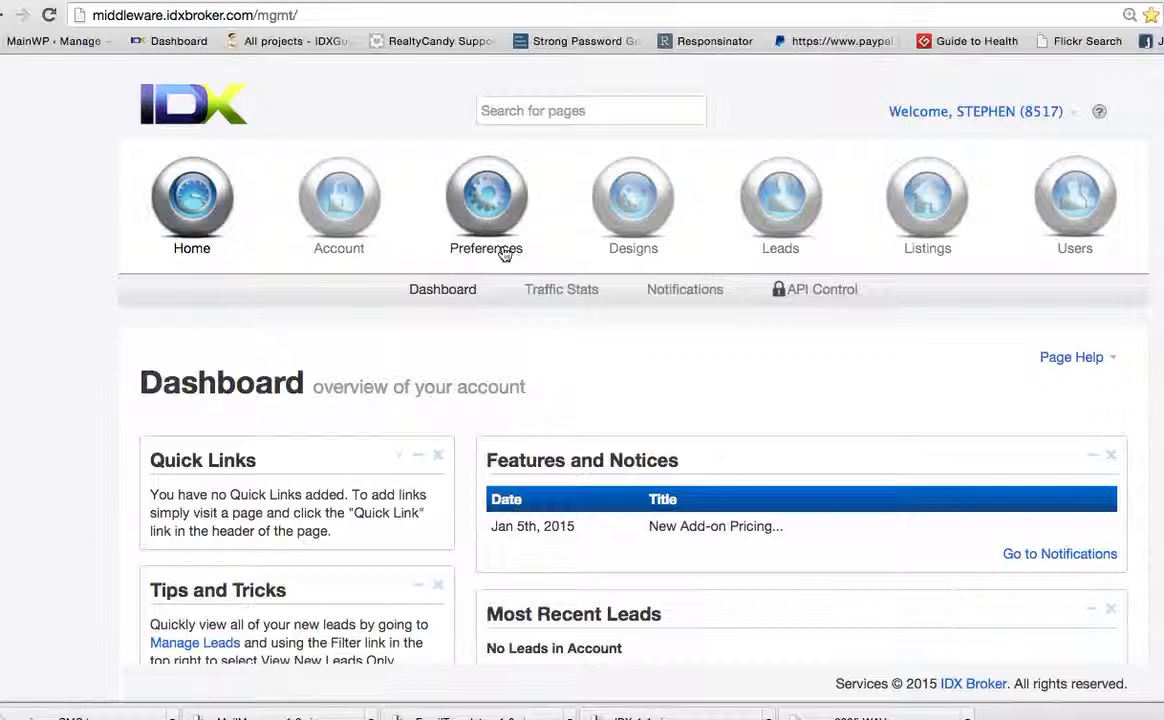
# Start creating a new saved link from the saved links preferences
pyautogui.click(504, 252)
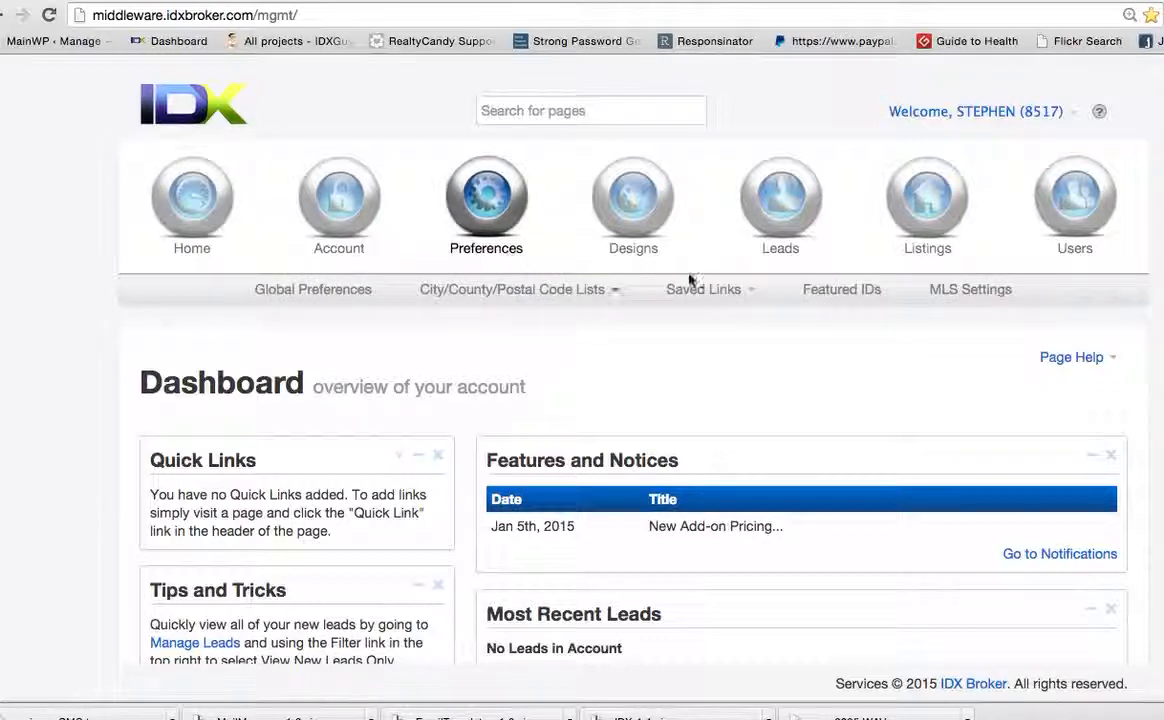
pyautogui.click(738, 297)
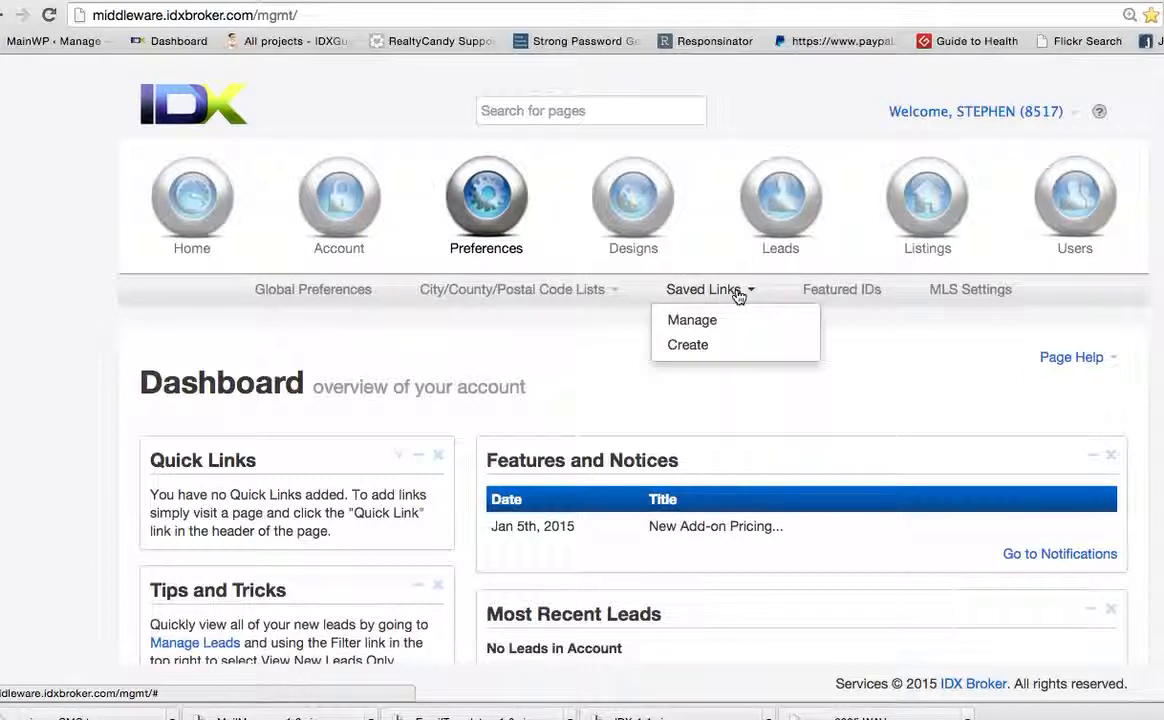
pyautogui.click(723, 346)
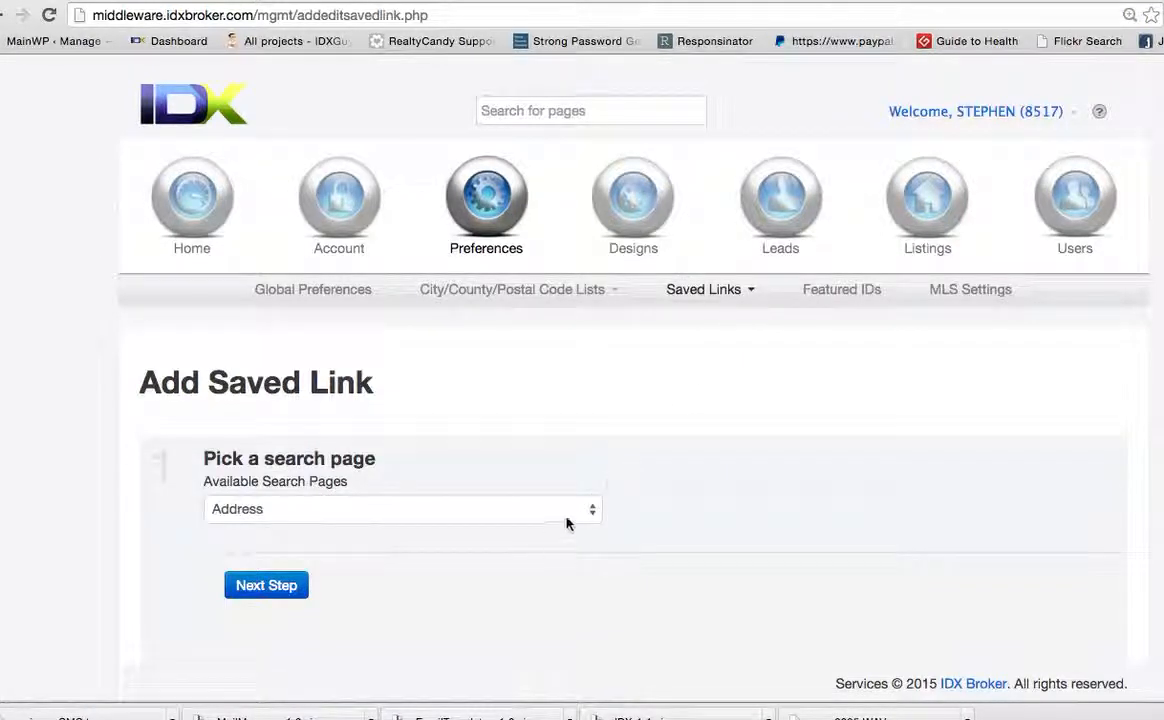
# Pick Standard Results as the search page and continue to the criteria step
pyautogui.click(567, 519)
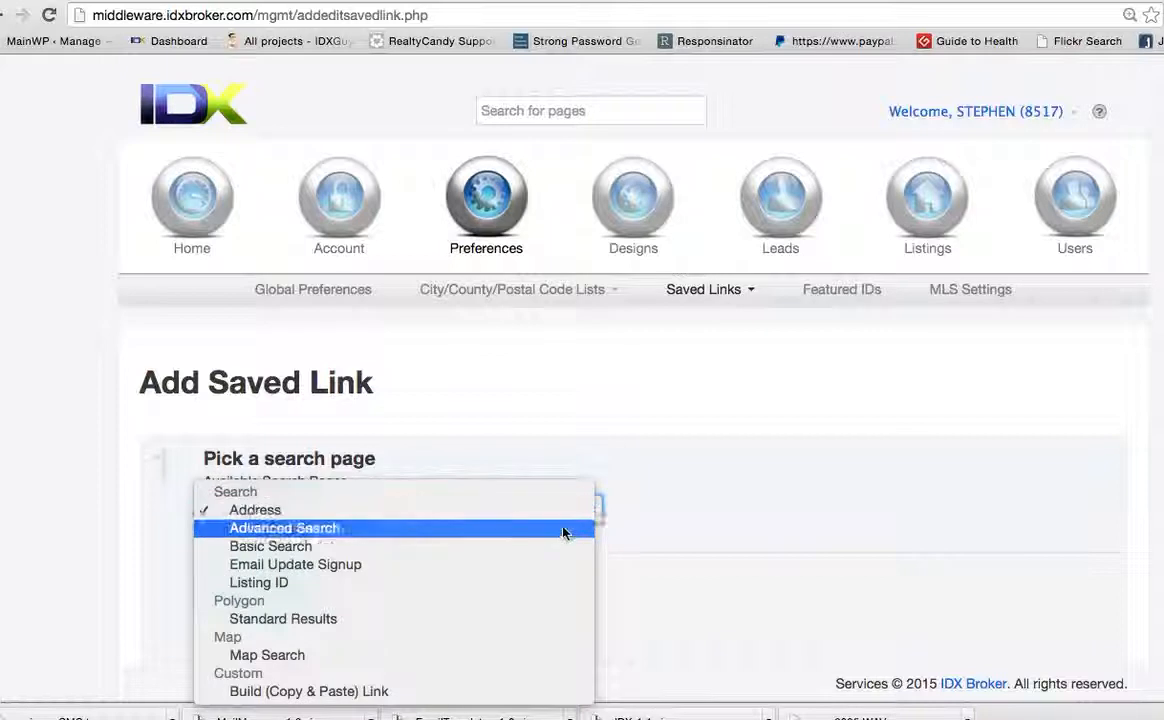
pyautogui.click(546, 624)
pyautogui.click(283, 590)
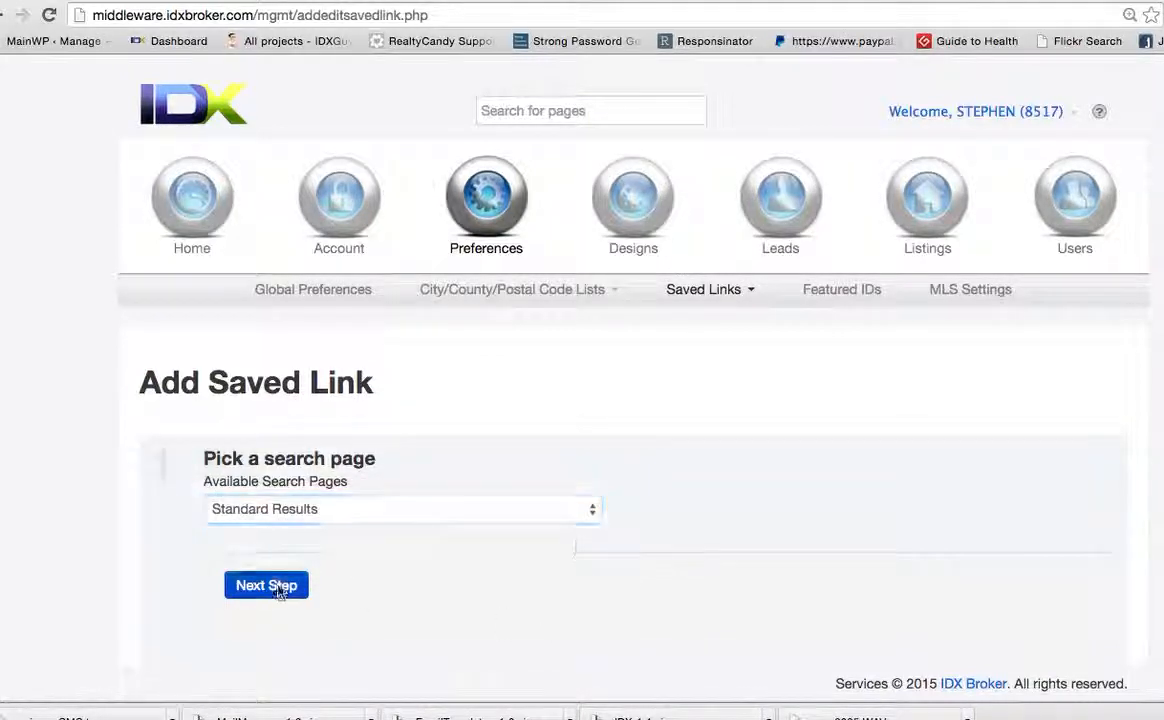
# Draw a closed polygon search area on the map between the Ronald Reagan Turnpike, SW 10th St and N Powerline Rd near Coconut Creek
pyautogui.scroll(-3, 582, 573)
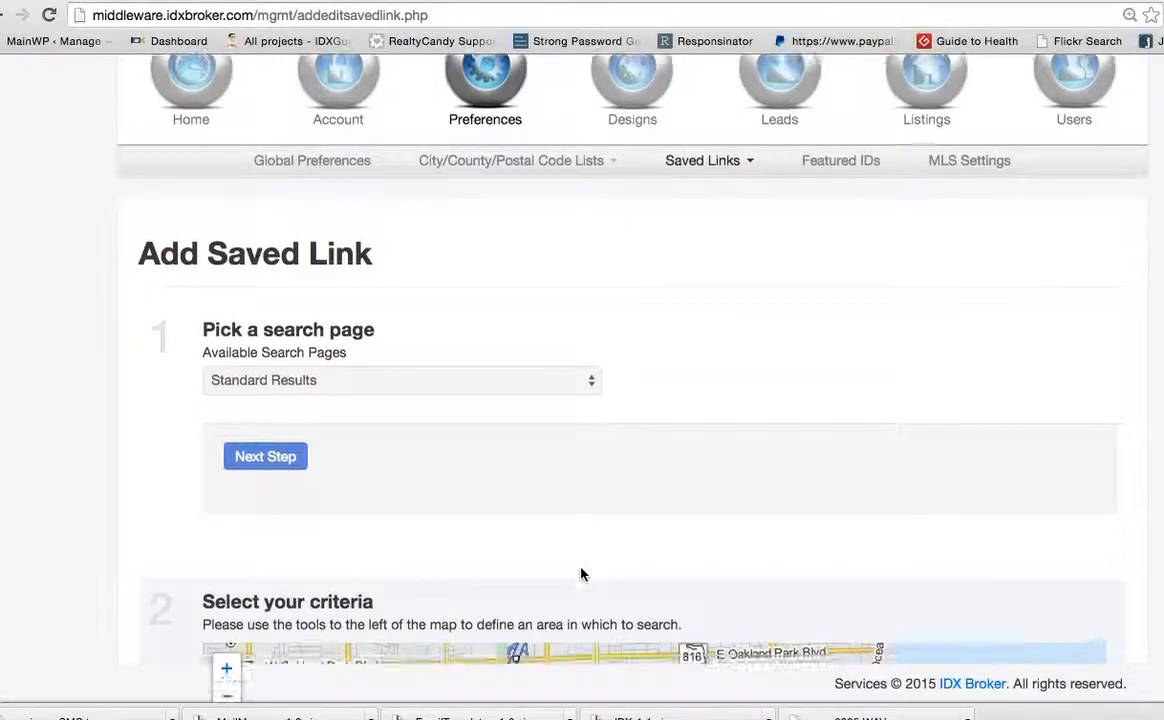
pyautogui.scroll(-5, 581, 573)
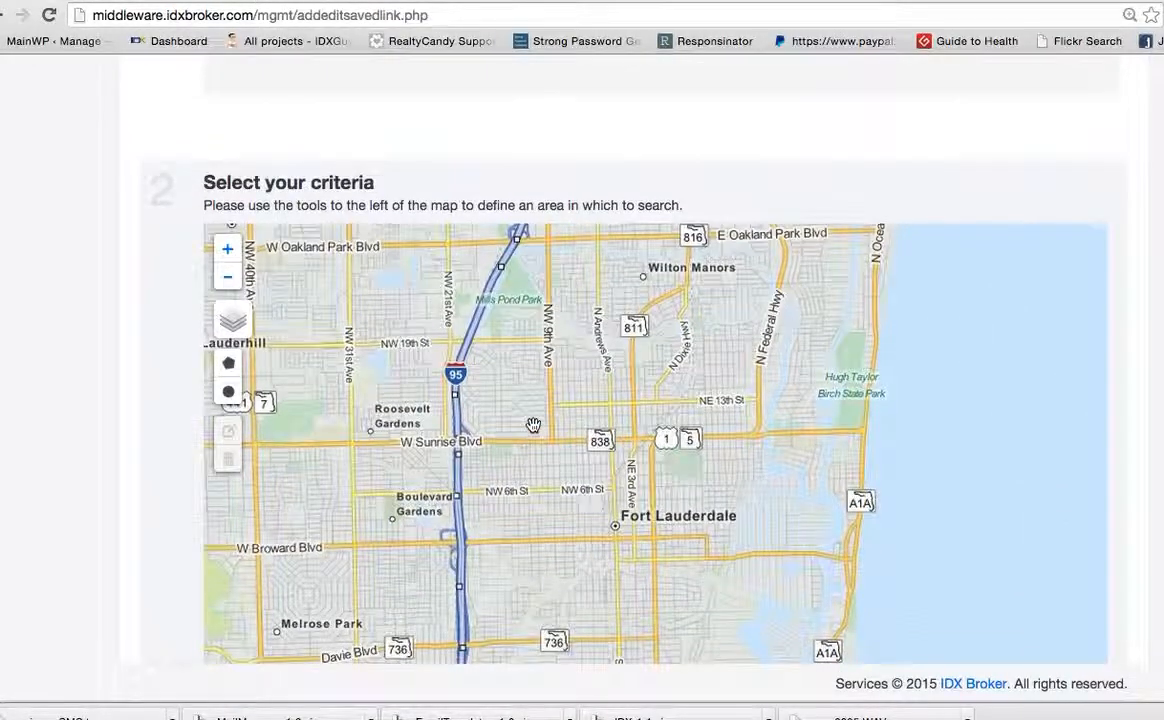
pyautogui.moveTo(533, 423); pyautogui.dragTo(536, 555)
pyautogui.moveTo(526, 386); pyautogui.dragTo(553, 665)
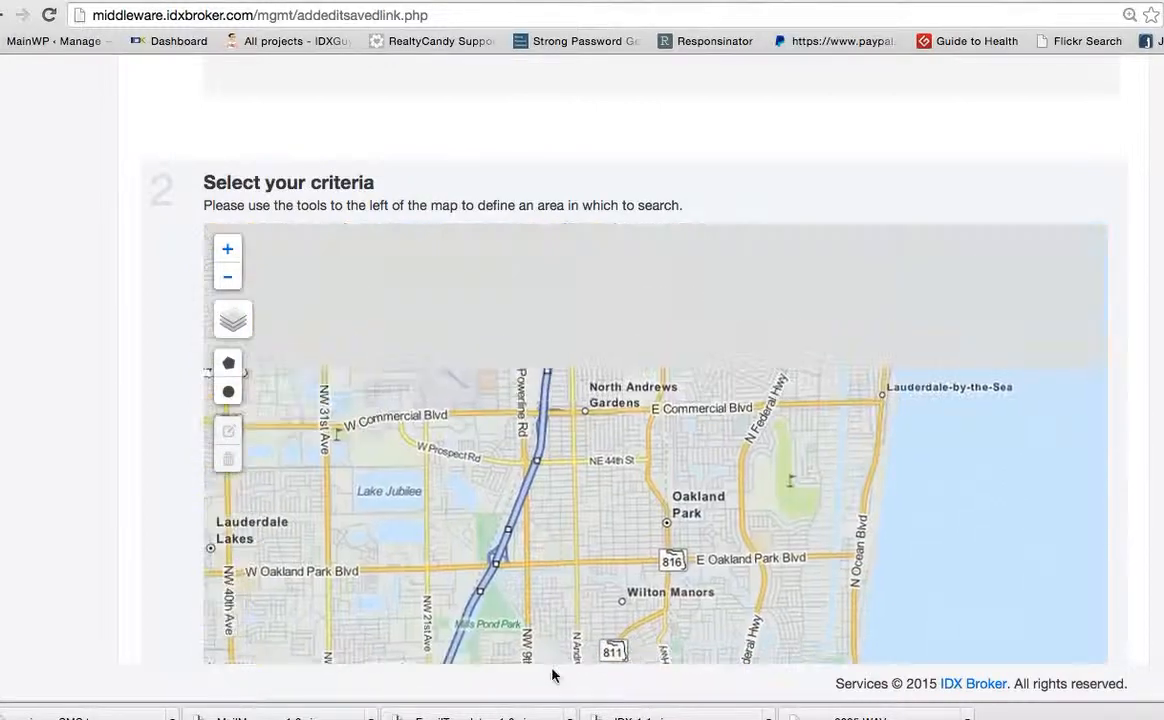
pyautogui.moveTo(431, 323); pyautogui.dragTo(392, 585)
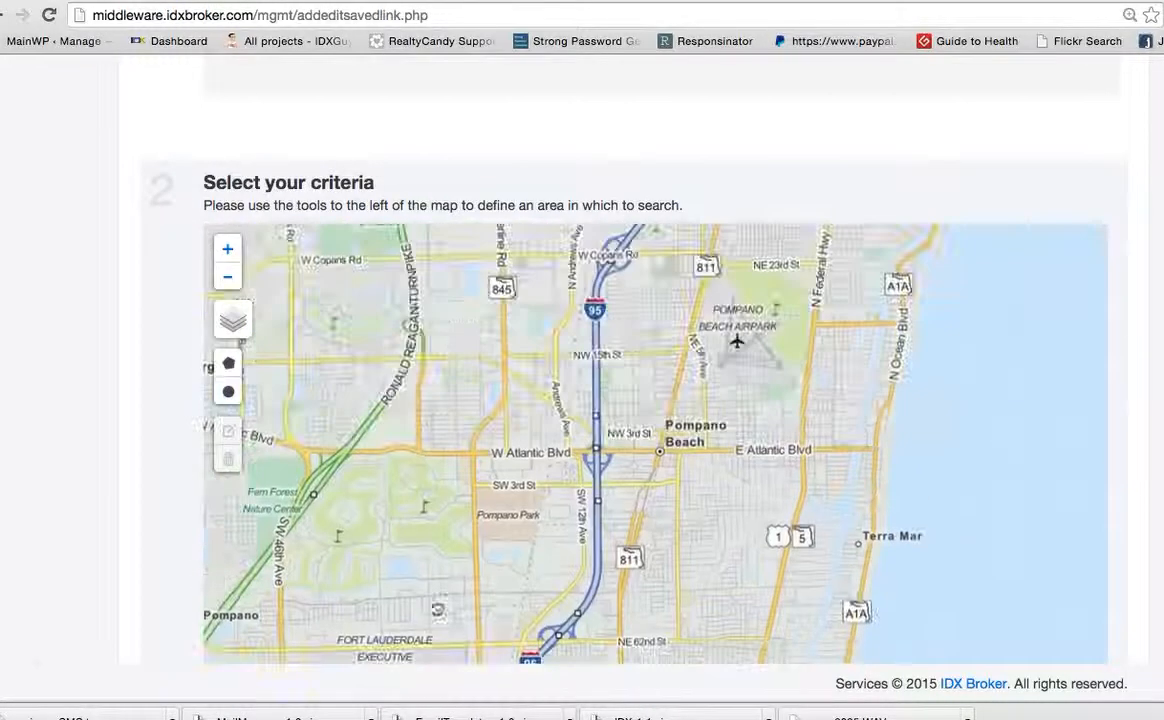
pyautogui.moveTo(467, 345); pyautogui.dragTo(475, 632)
pyautogui.moveTo(538, 364); pyautogui.dragTo(658, 472)
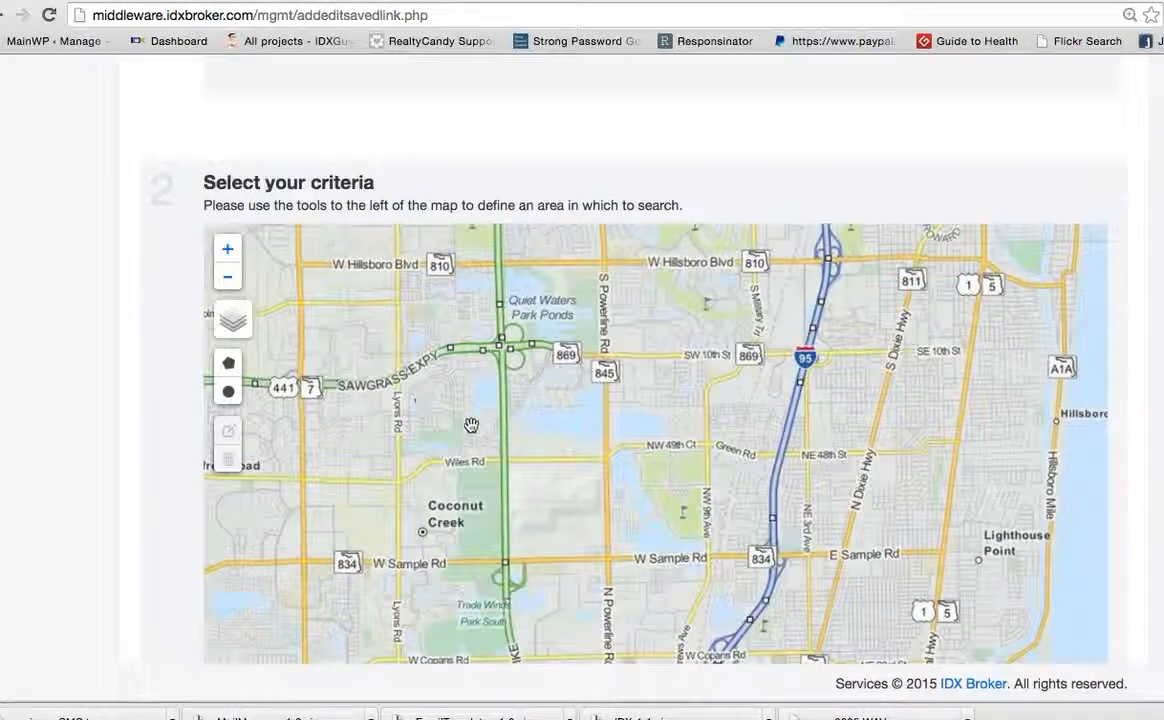
pyautogui.click(228, 368)
pyautogui.scroll(-3, 245, 369)
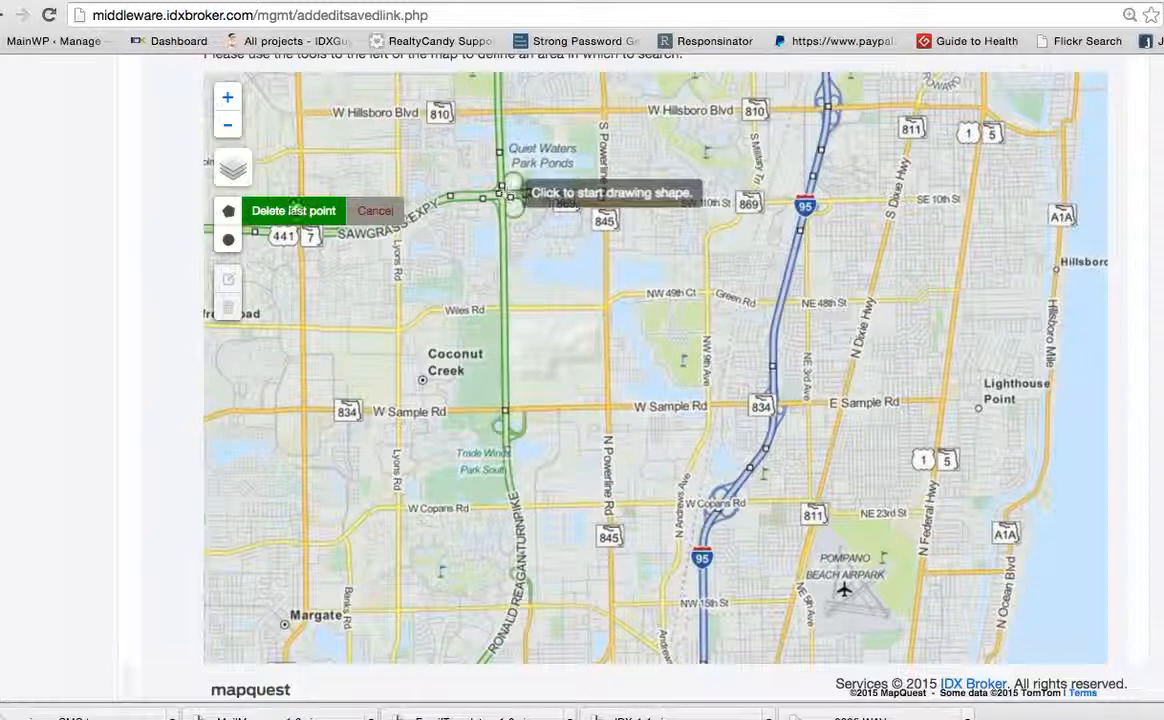
pyautogui.click(227, 100)
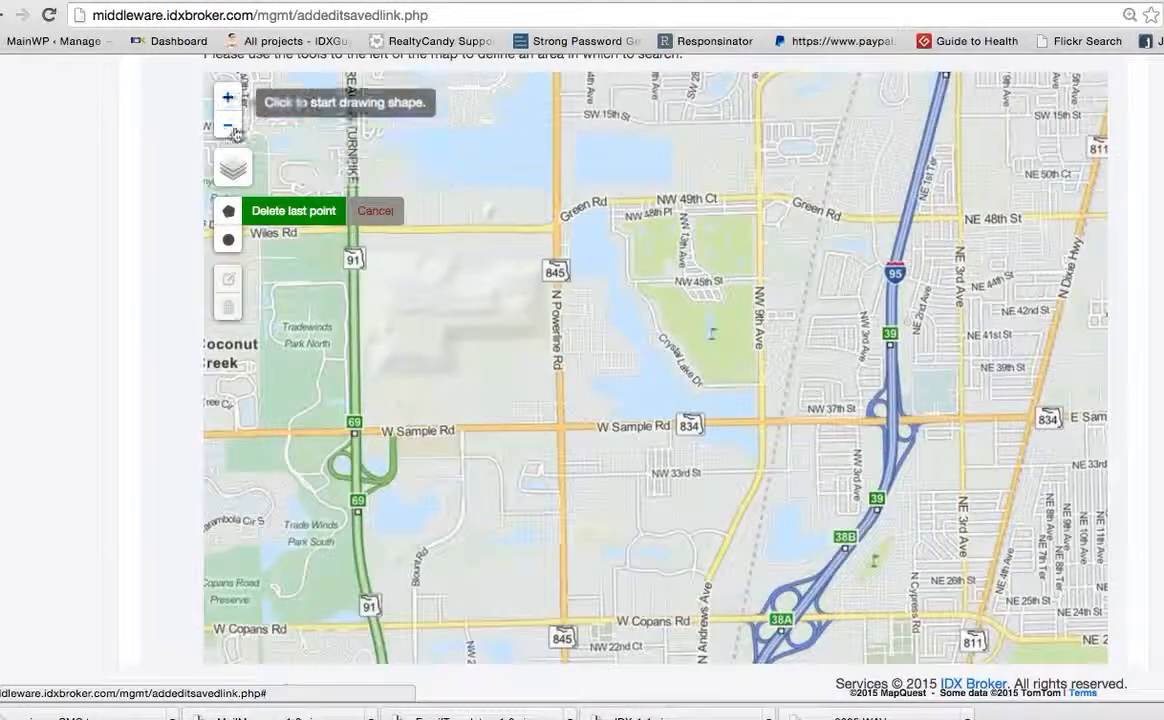
pyautogui.moveTo(272, 208)
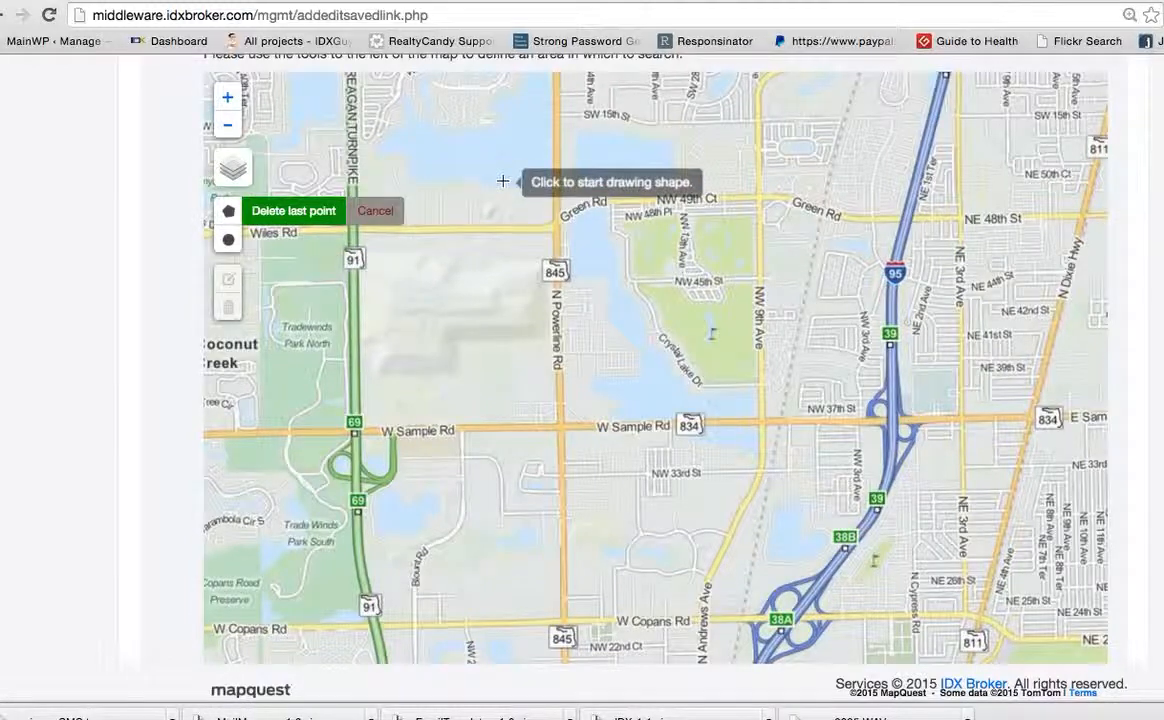
pyautogui.scroll(1, 503, 181)
pyautogui.scroll(1, 503, 181)
pyautogui.scroll(-1, 503, 181)
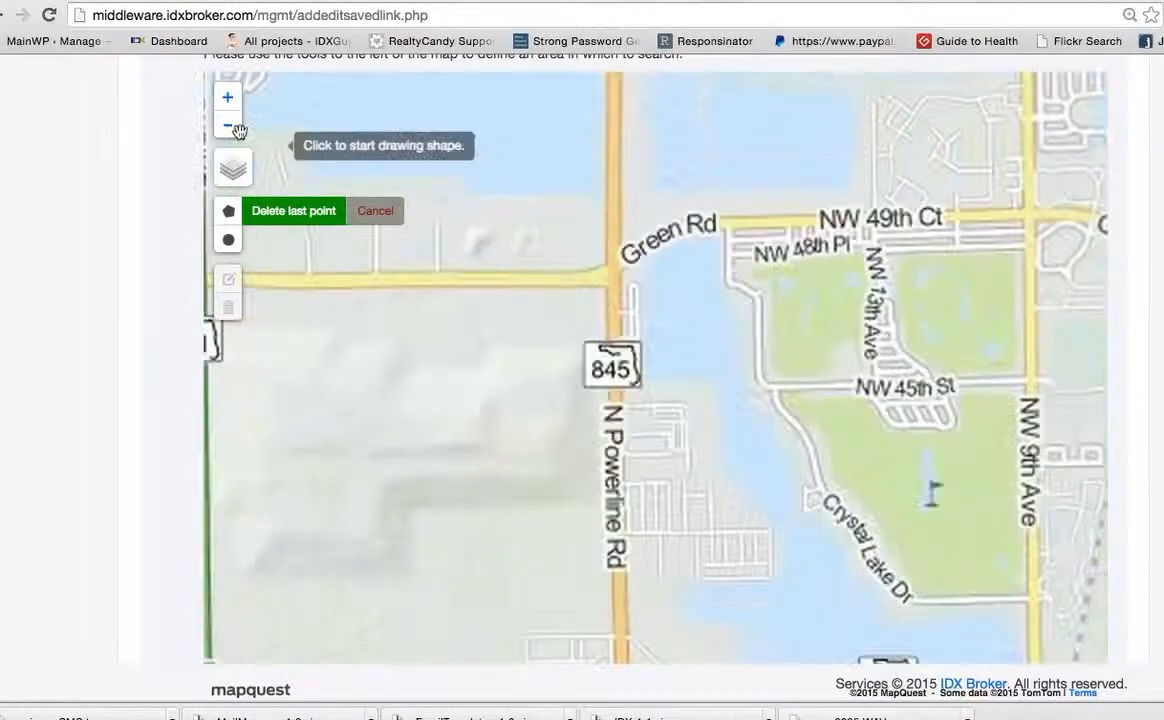
pyautogui.click(229, 128)
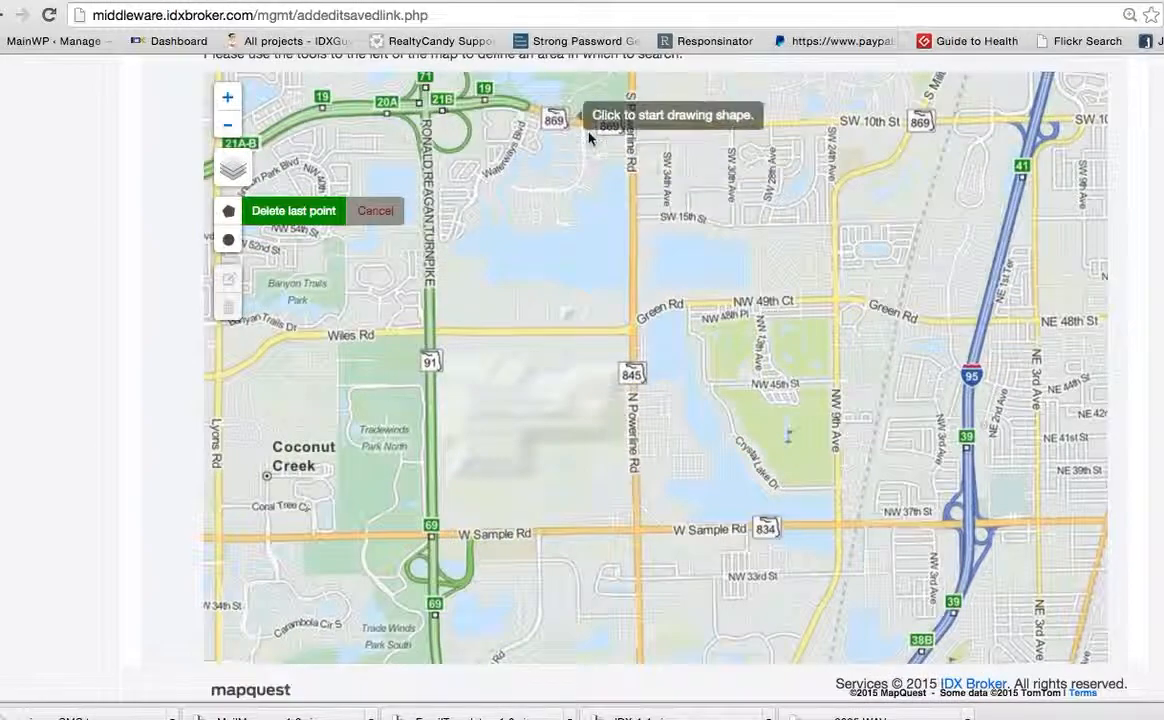
pyautogui.click(474, 114)
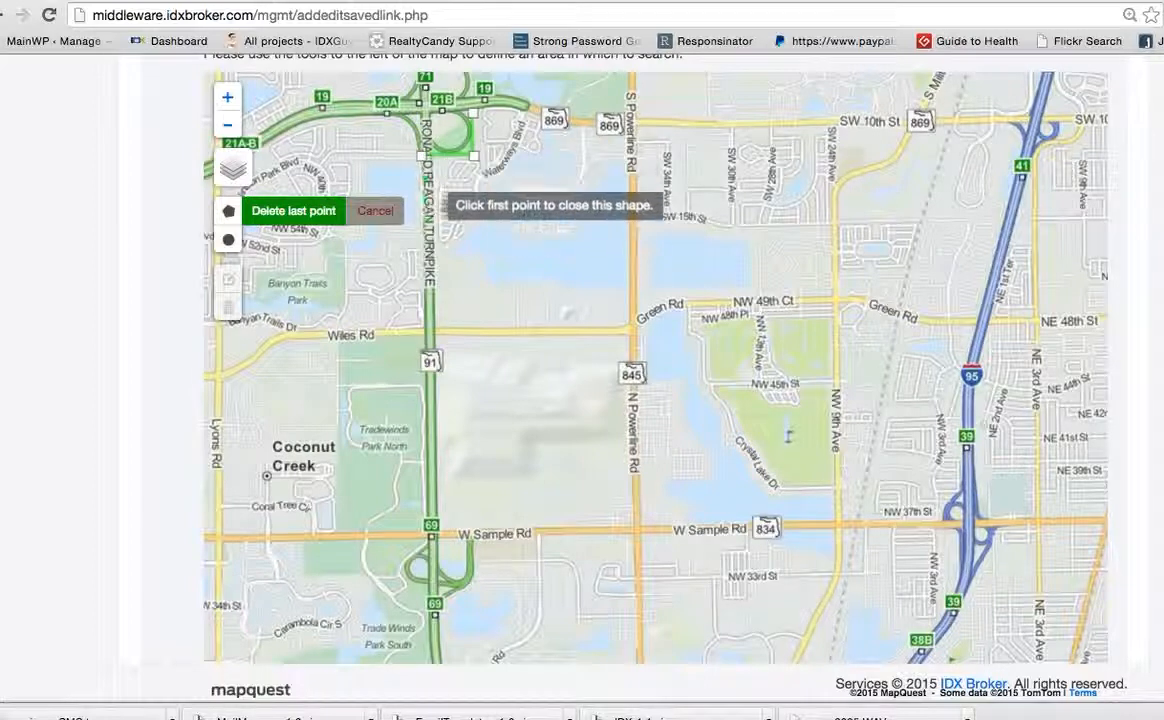
pyautogui.click(429, 268)
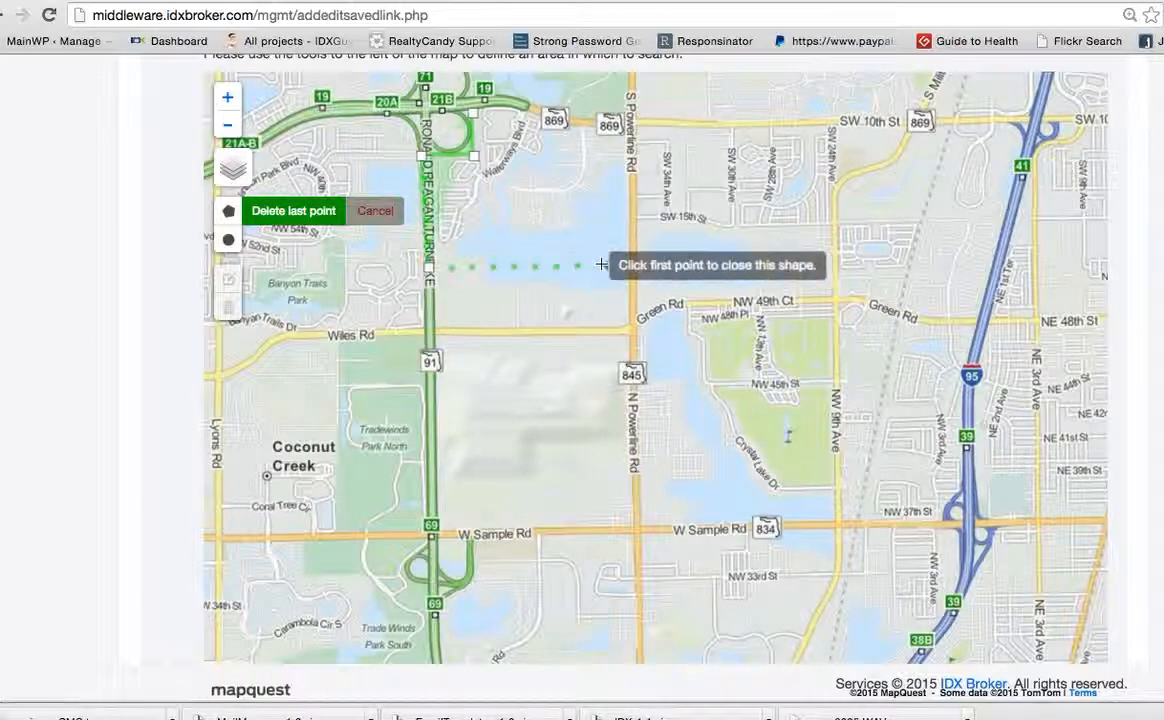
pyautogui.click(636, 262)
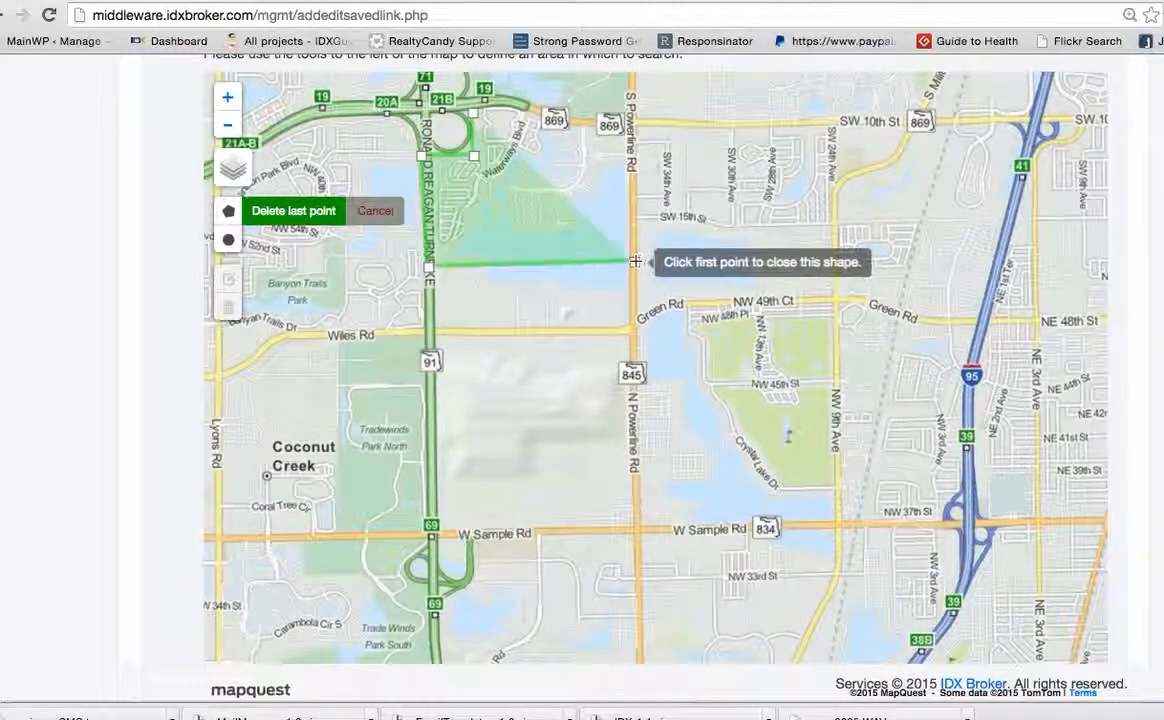
pyautogui.click(632, 120)
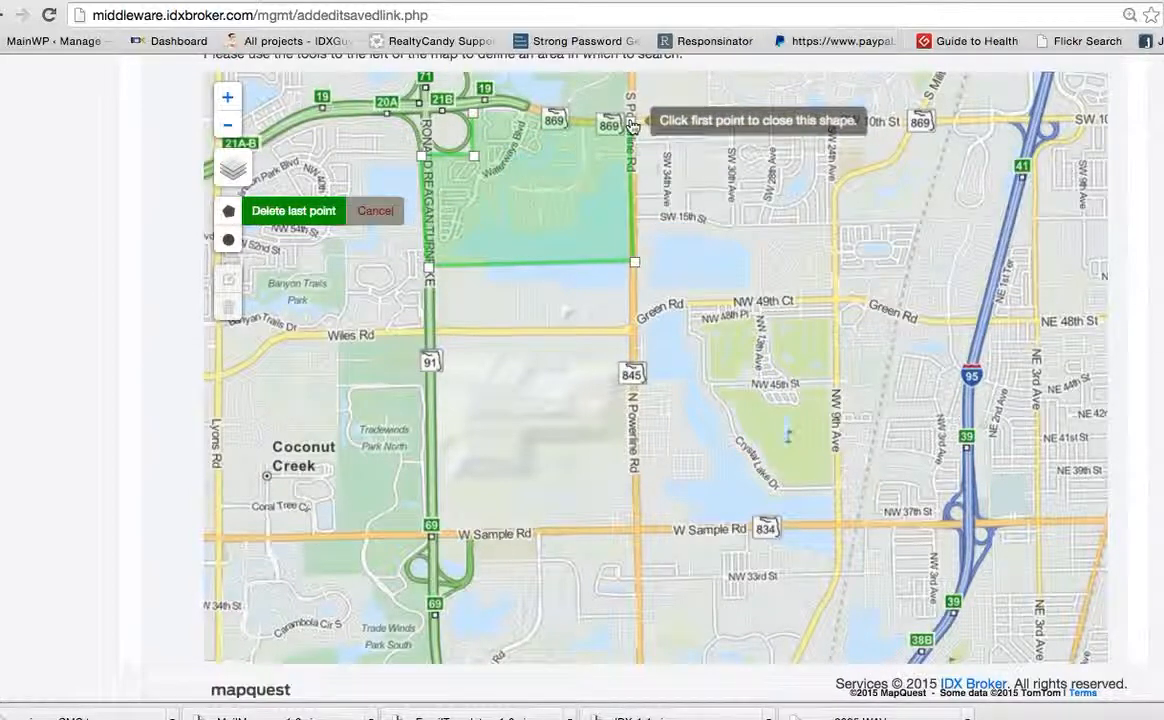
pyautogui.click(521, 105)
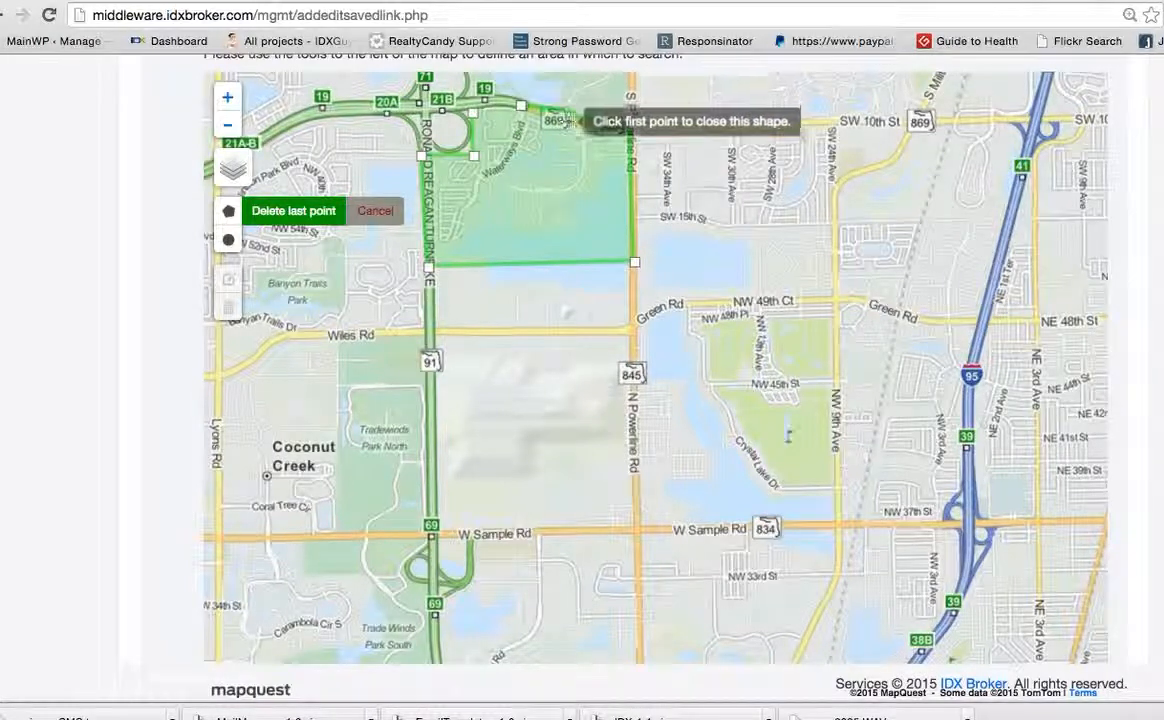
pyautogui.click(474, 116)
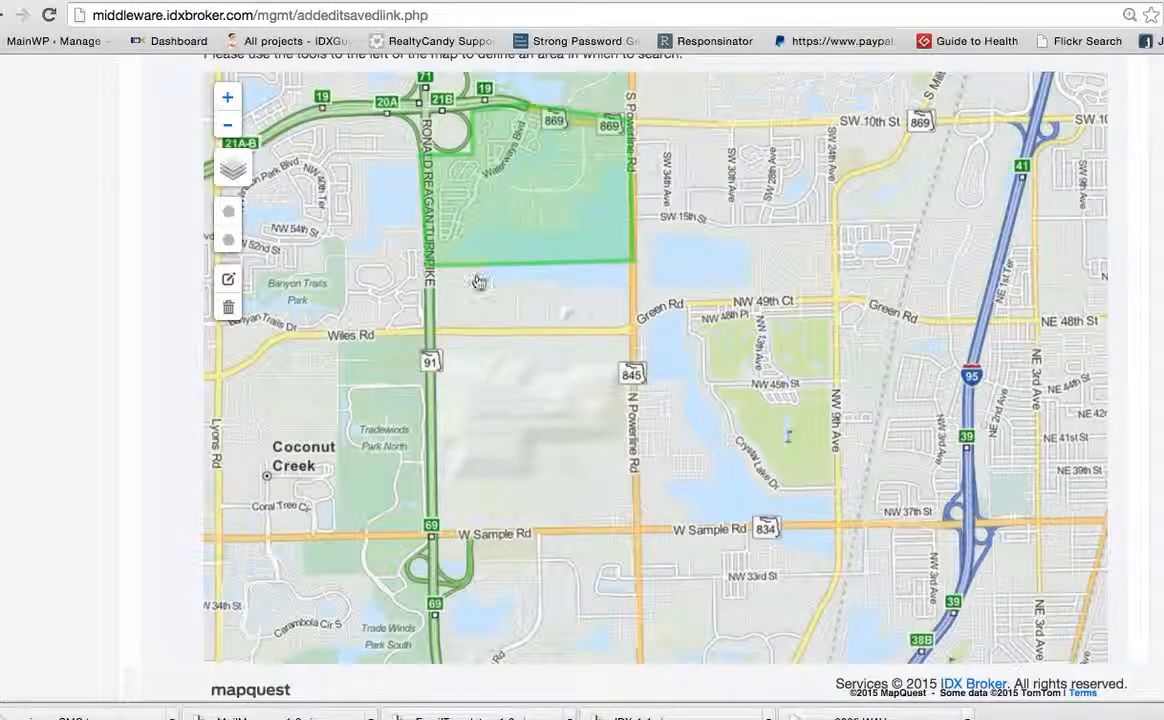
pyautogui.scroll(-4, 133, 473)
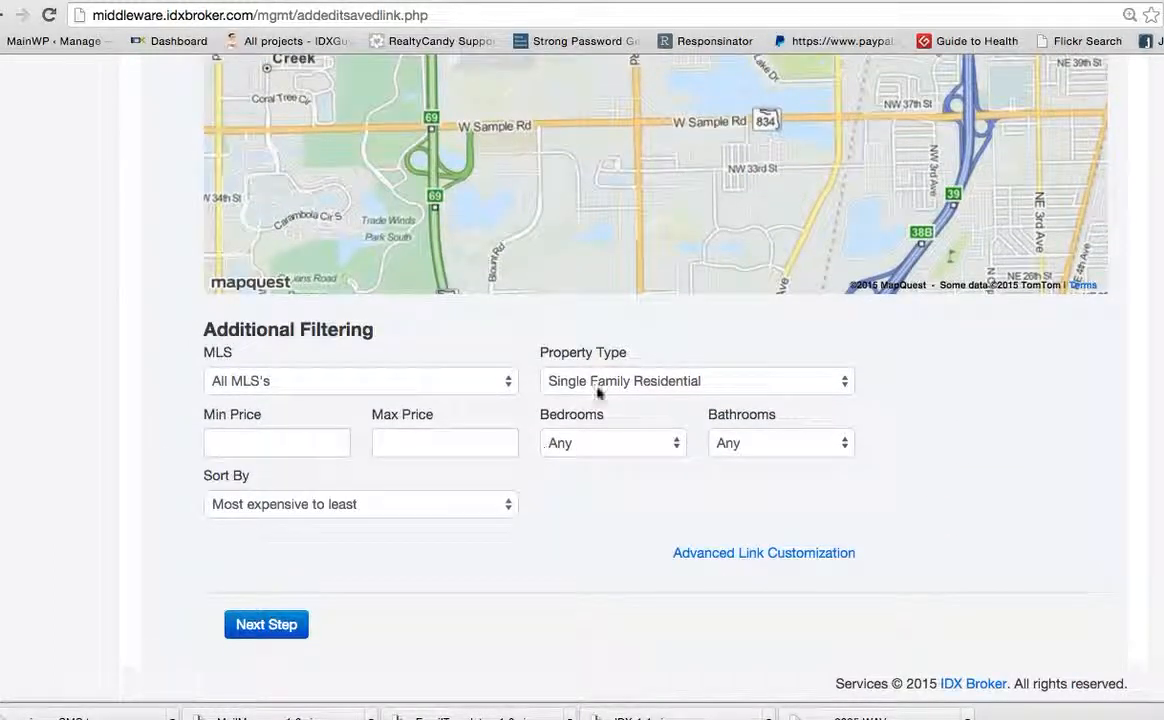
pyautogui.click(624, 445)
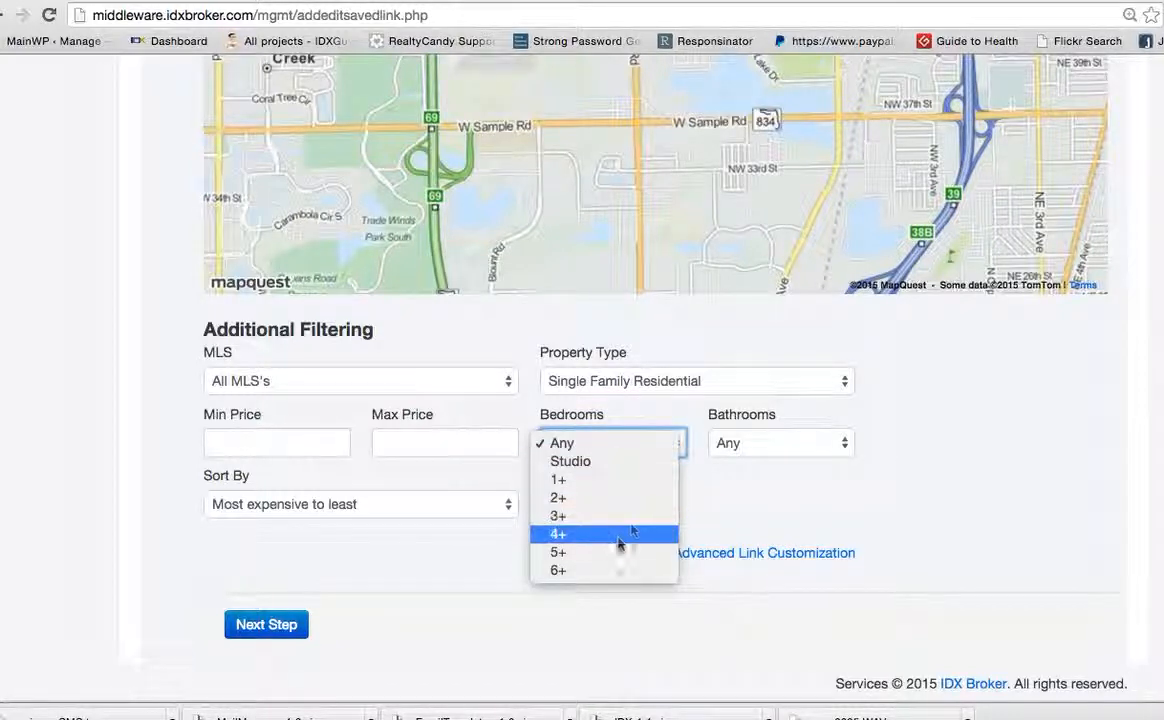
pyautogui.click(736, 490)
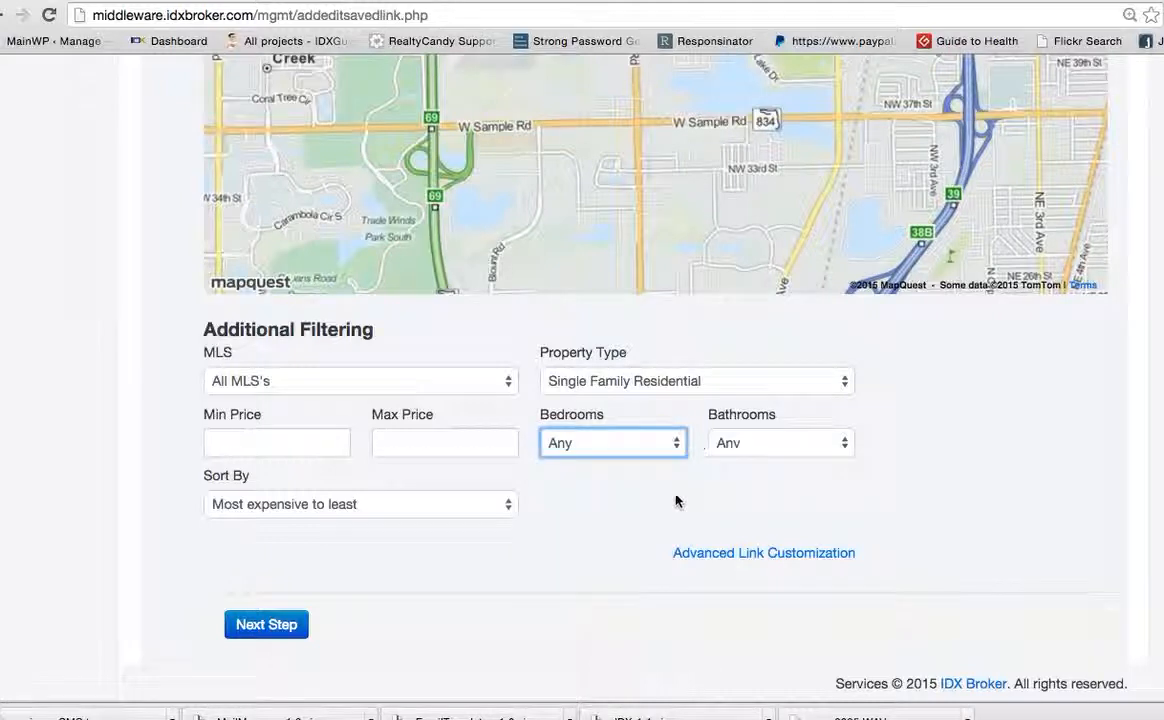
# Continue to the naming step and set the page title to Winston Park East Test
pyautogui.click(289, 630)
pyautogui.click(263, 186)
pyautogui.click(261, 194)
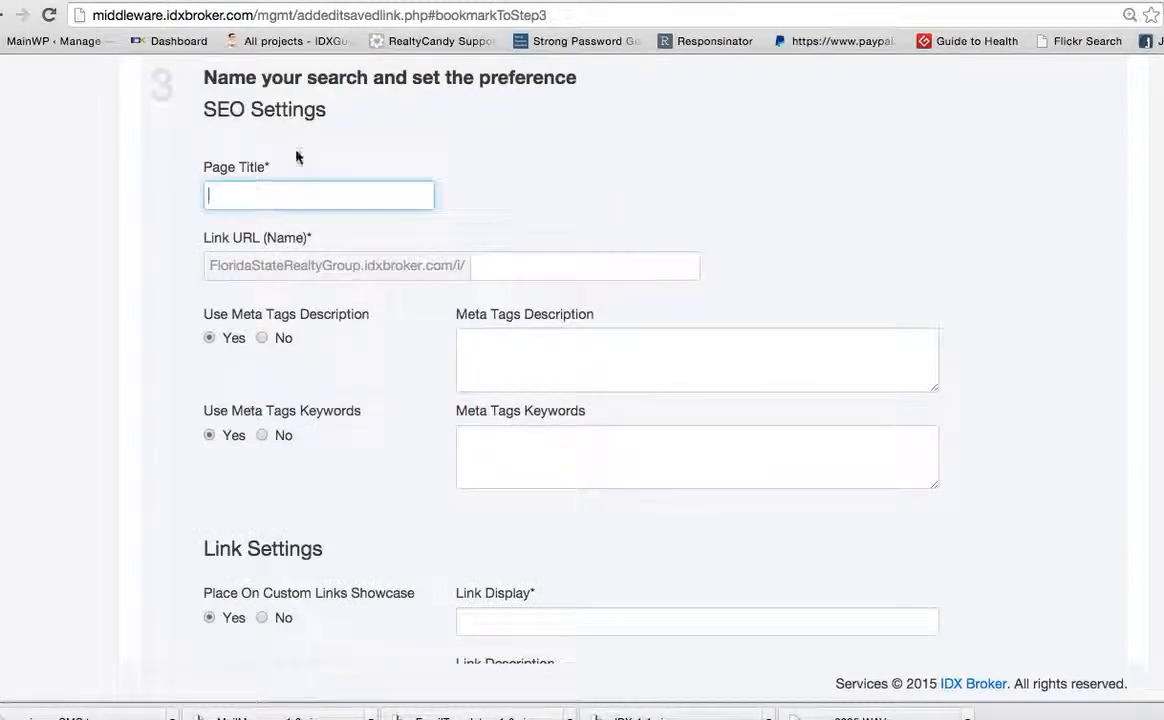
pyautogui.write('Winston')
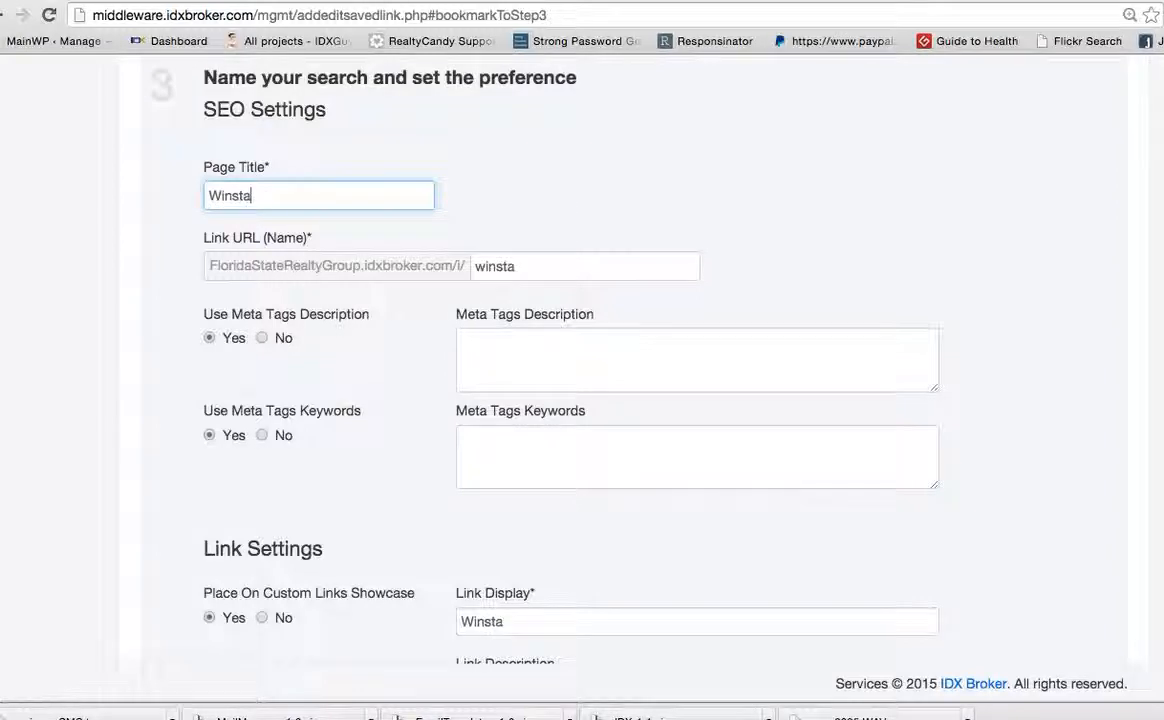
pyautogui.write(' Pa')
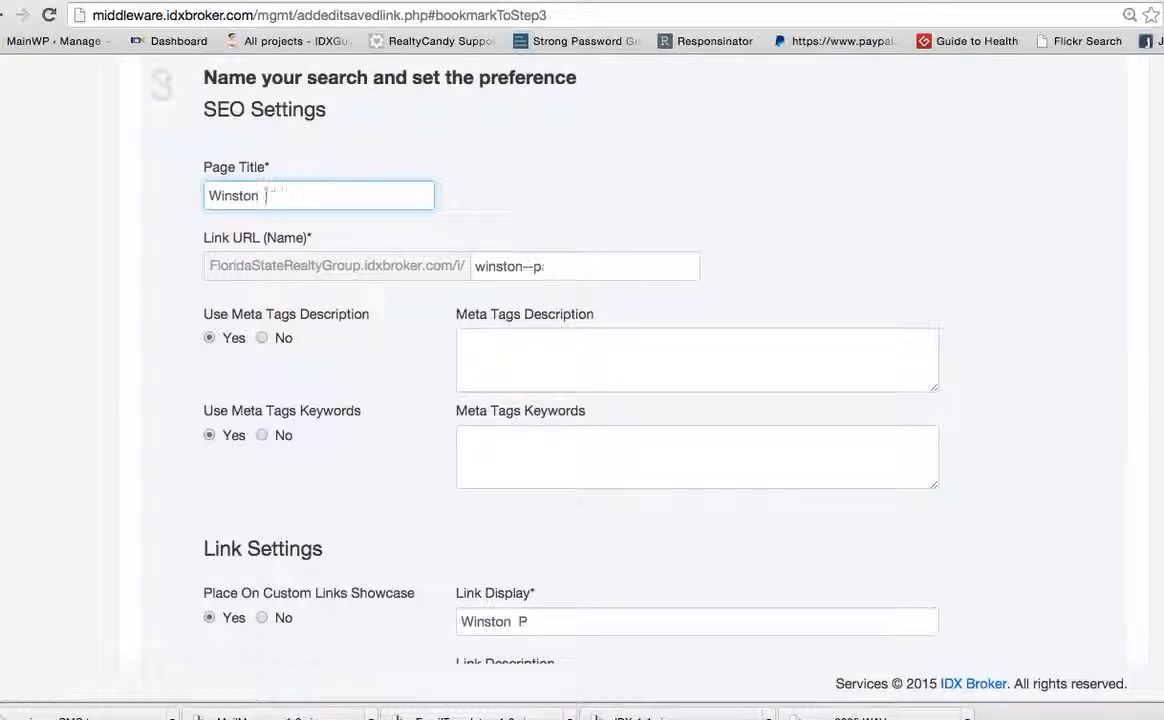
pyautogui.write('rk East')
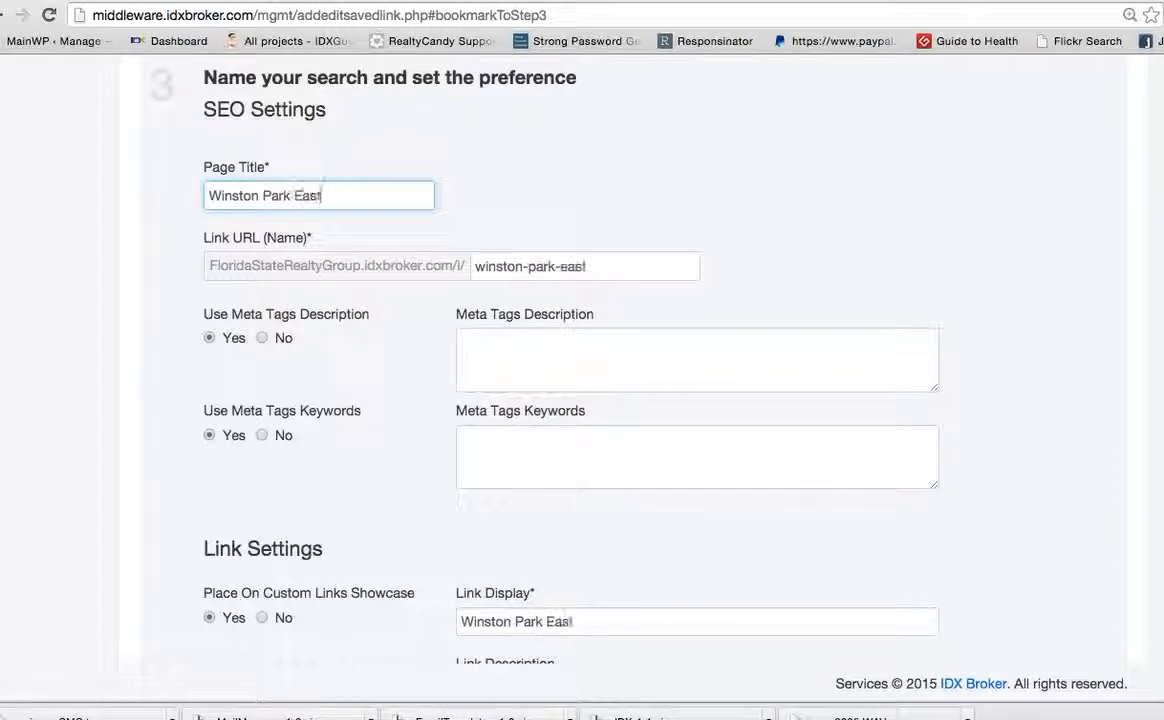
pyautogui.write(' Test')
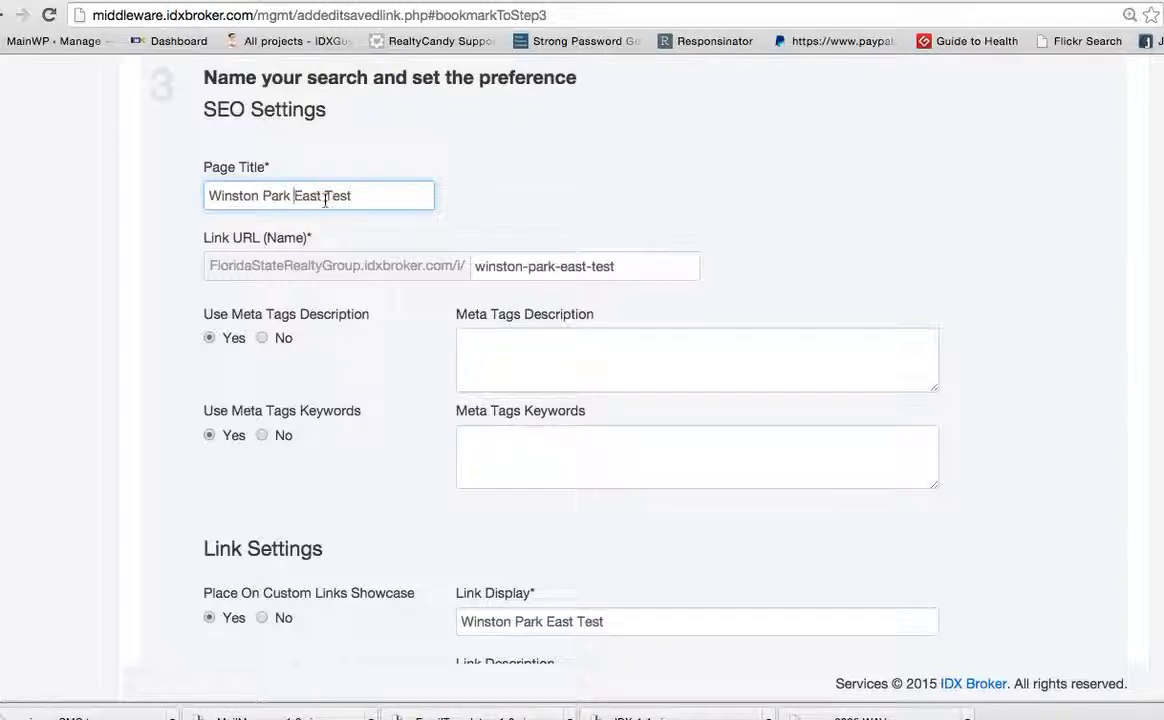
# Insert Coconut Grove into the page title before Test, making it Winston Park East Coconut Grove Test
pyautogui.click(325, 196)
pyautogui.write('Coo')
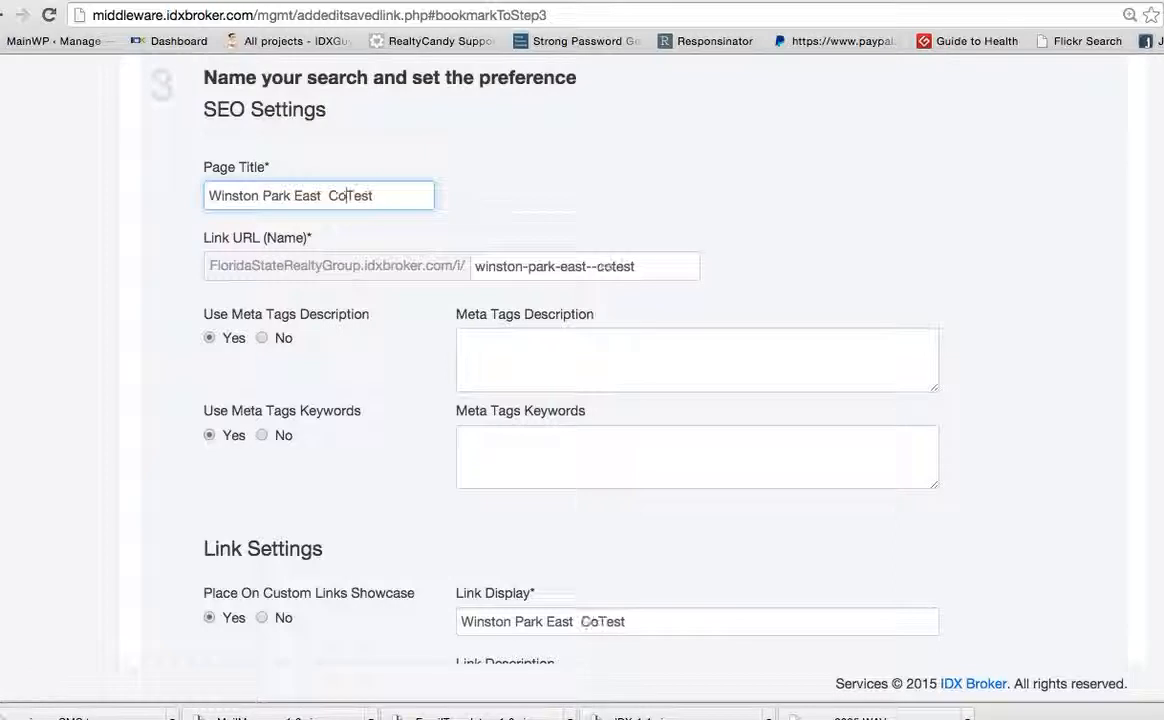
pyautogui.write('conut G')
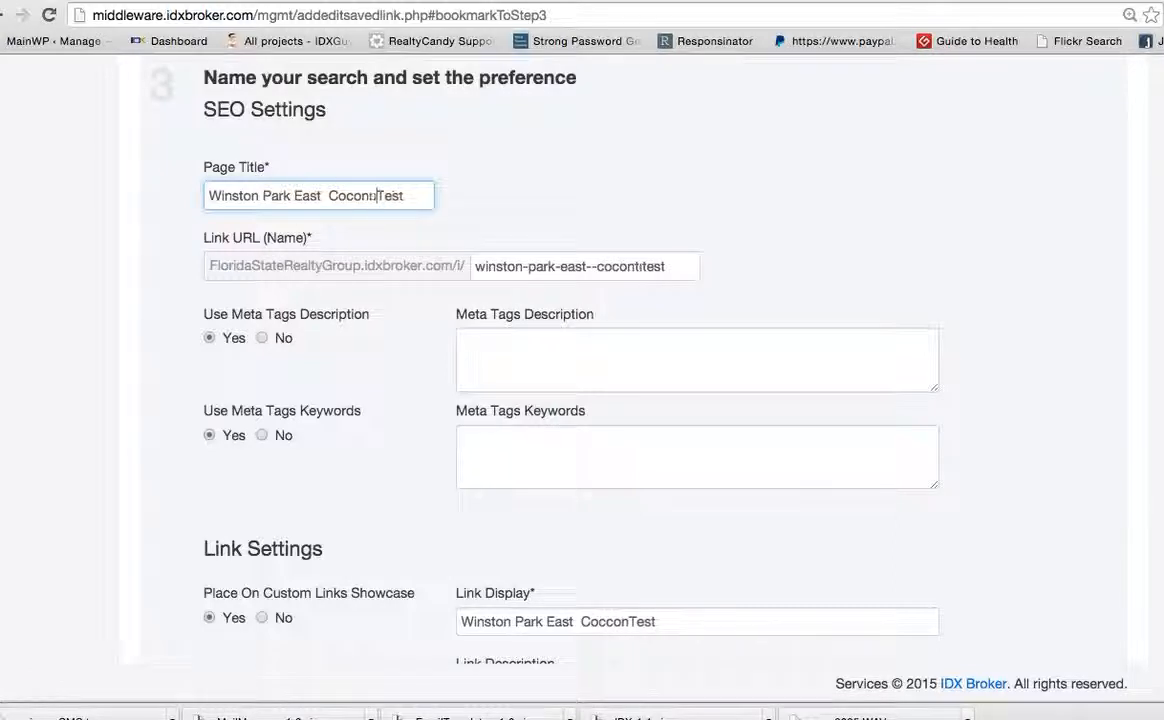
pyautogui.write('rove')
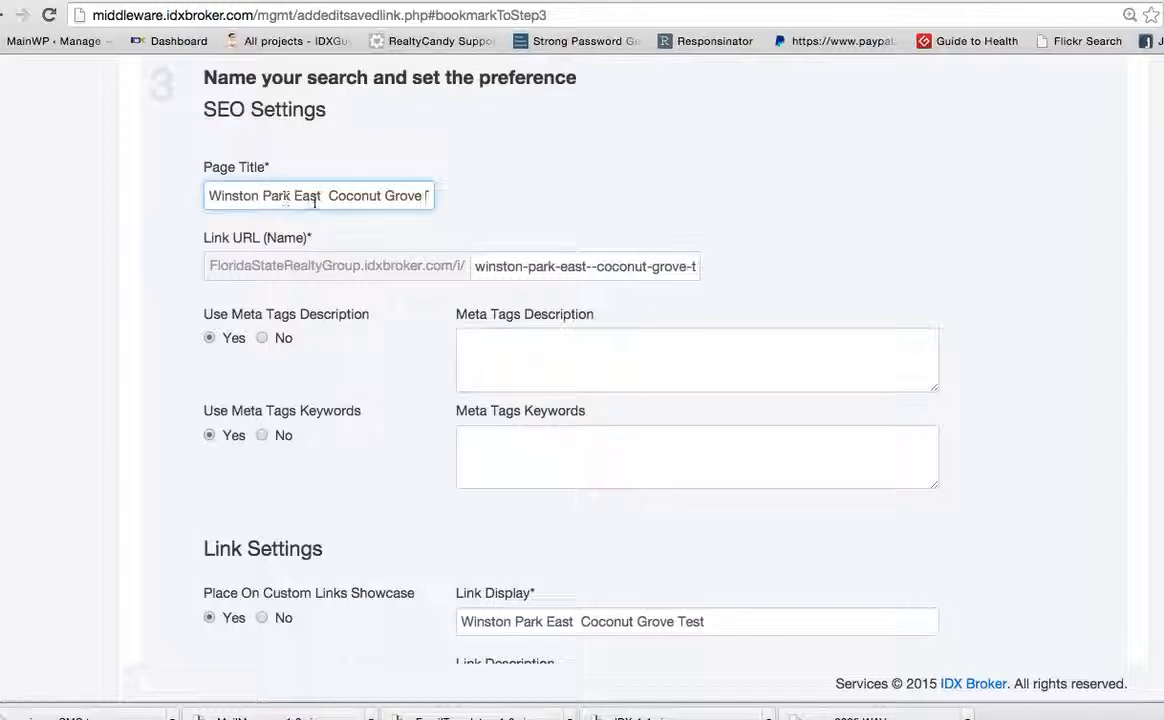
pyautogui.press('BackSpace')
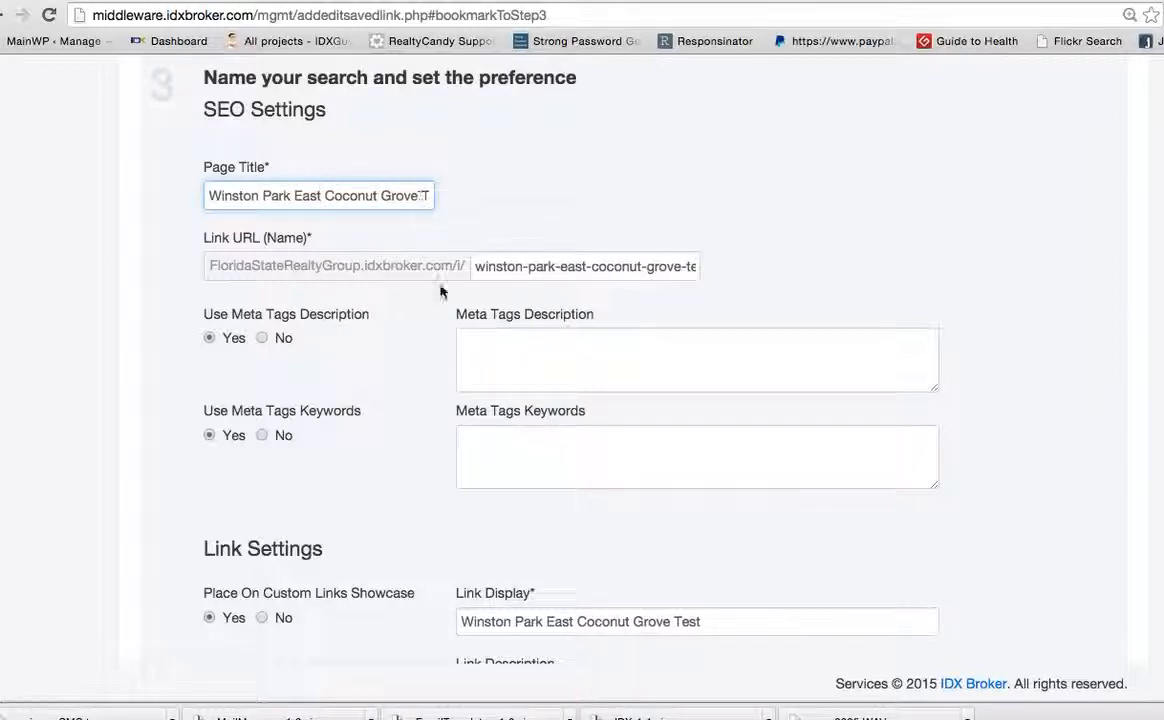
# Enter the meta tags description: "Homes for sale in the Winston Park East subdivision. With waterfront homes and water views in the Coconut Grove High School area, you will enjoy the amenities that ...."
pyautogui.scroll(-1, 440, 290)
pyautogui.click(510, 294)
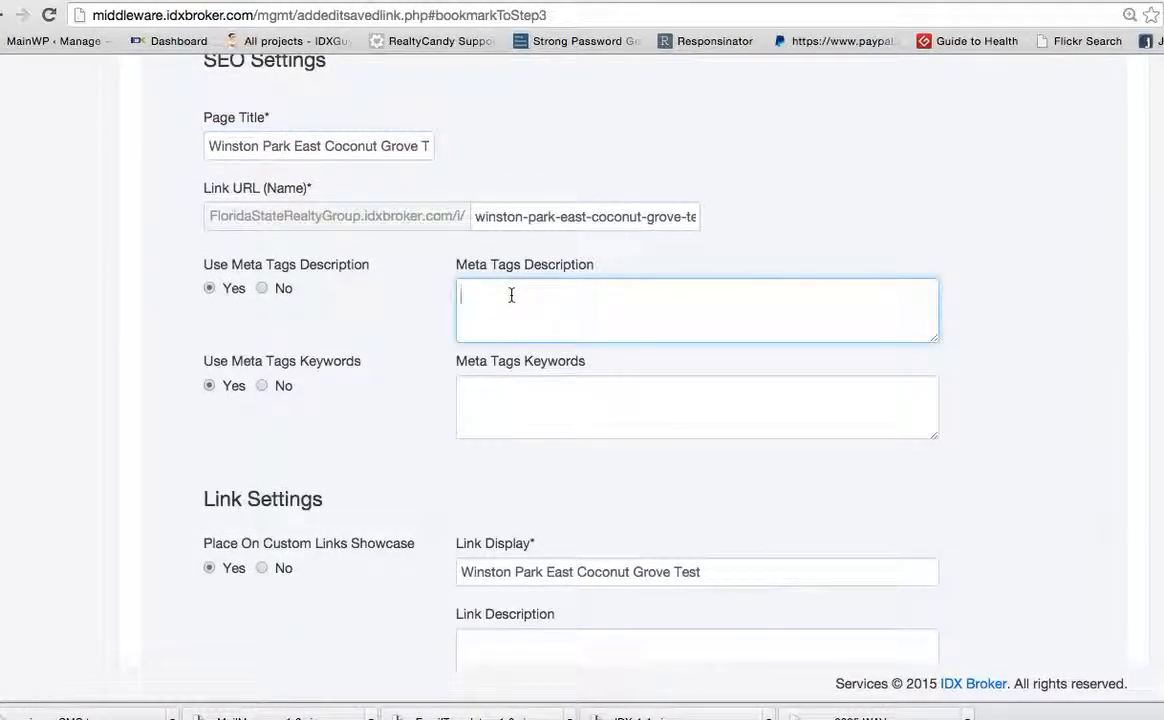
pyautogui.write('Homes for sale in the Winsta')
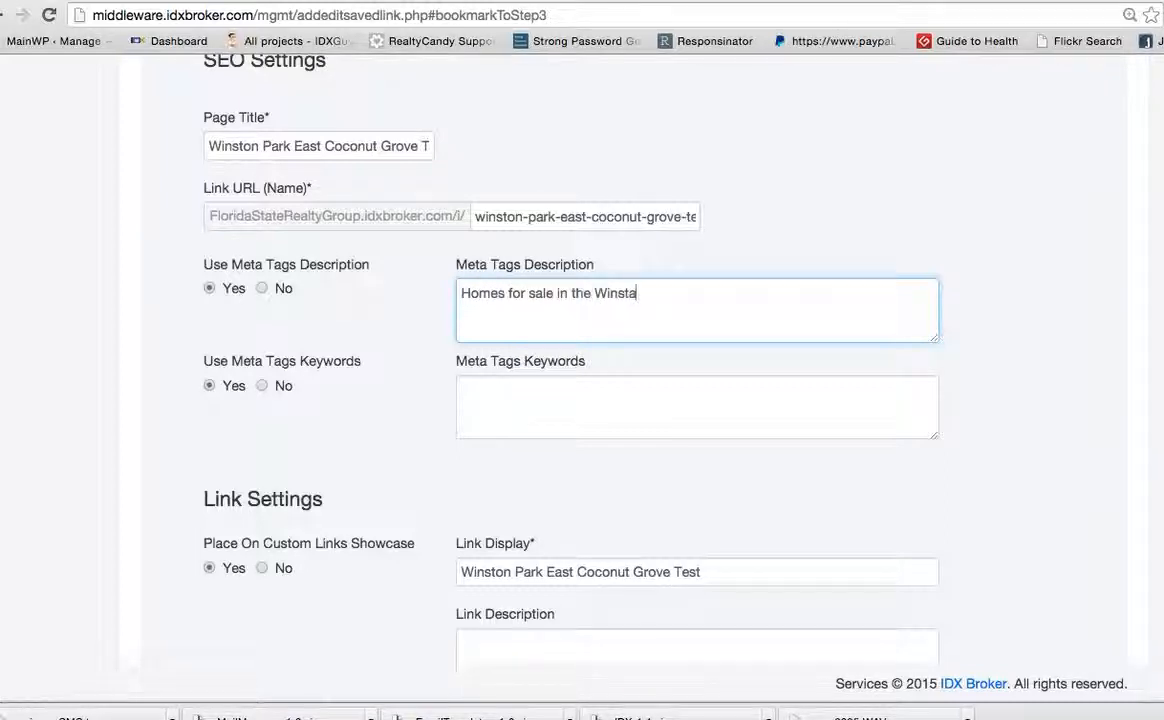
pyautogui.write('n Park')
pyautogui.write(' Esat')
pyautogui.write('ub')
pyautogui.press('BackSpace')
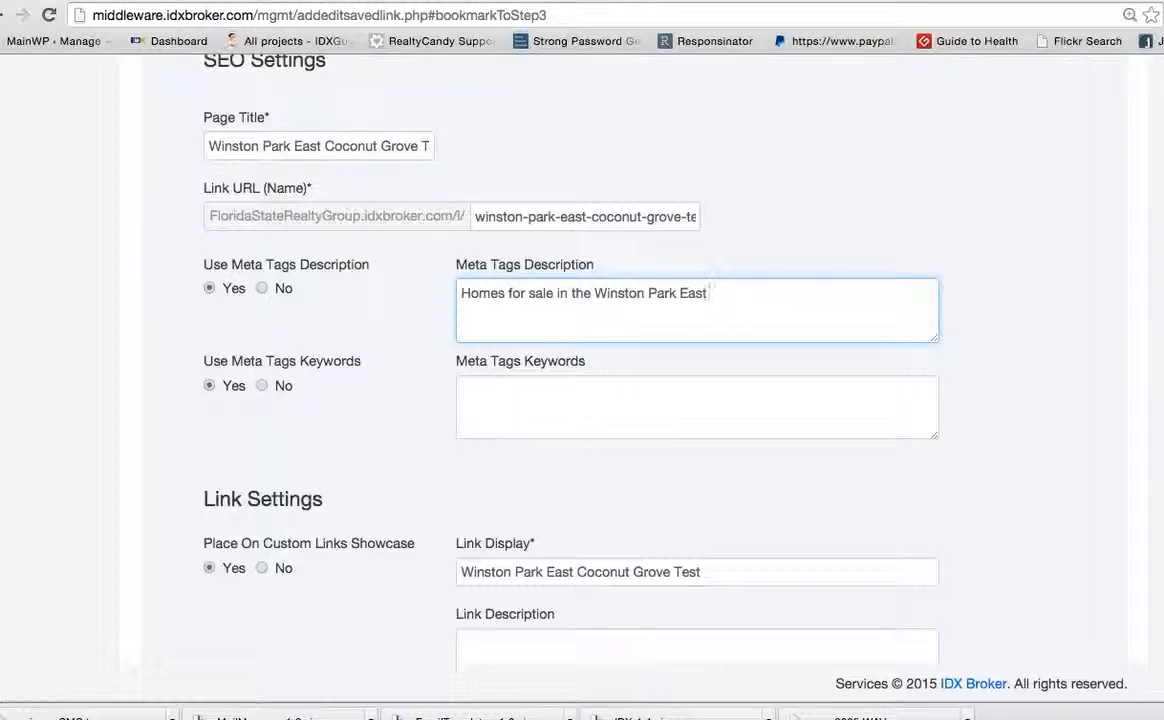
pyautogui.write('division.  With w')
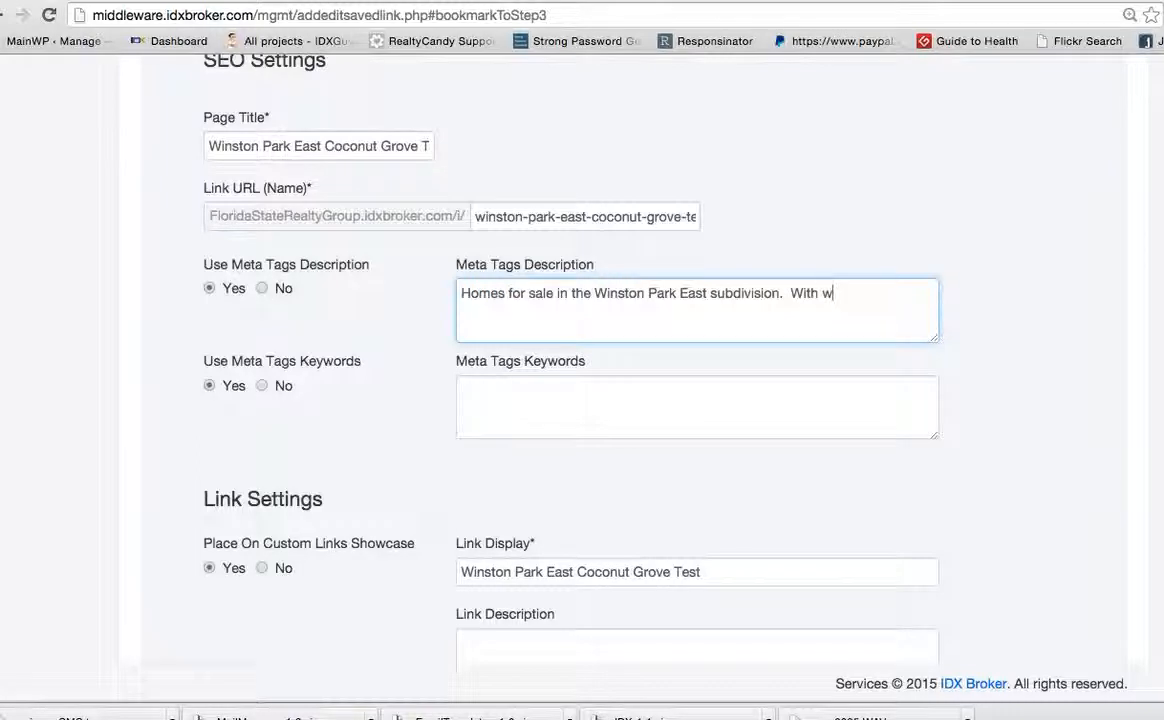
pyautogui.write('aterfront homes and water v')
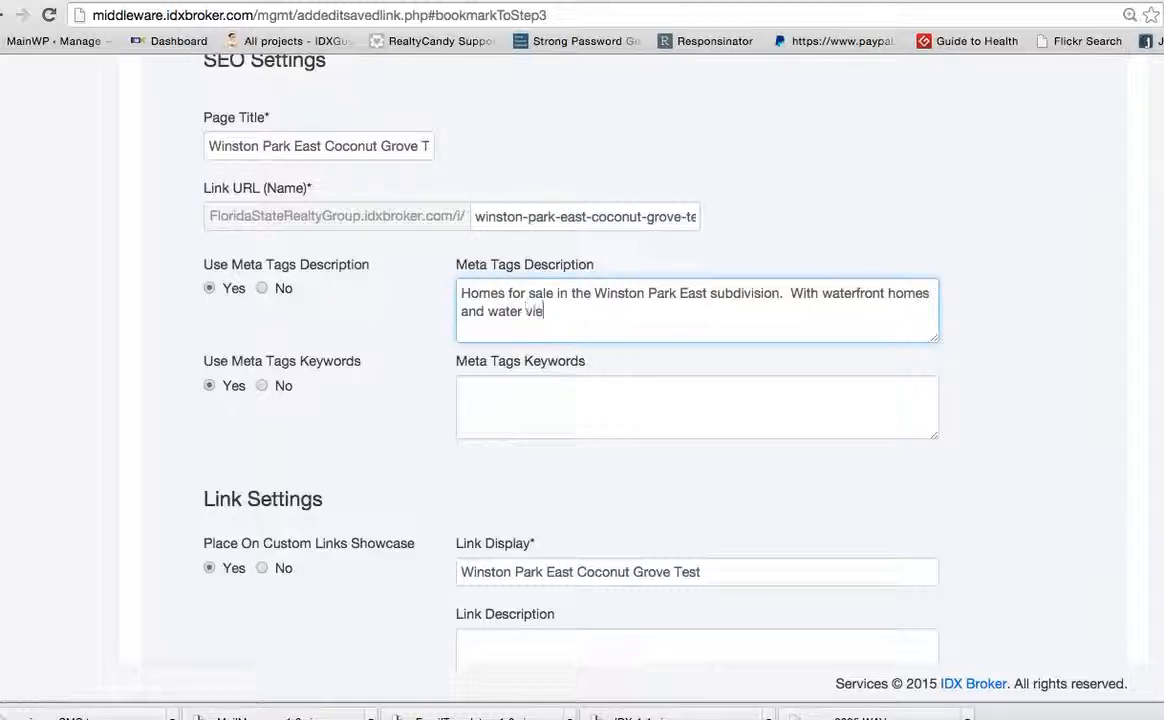
pyautogui.write('iews in')
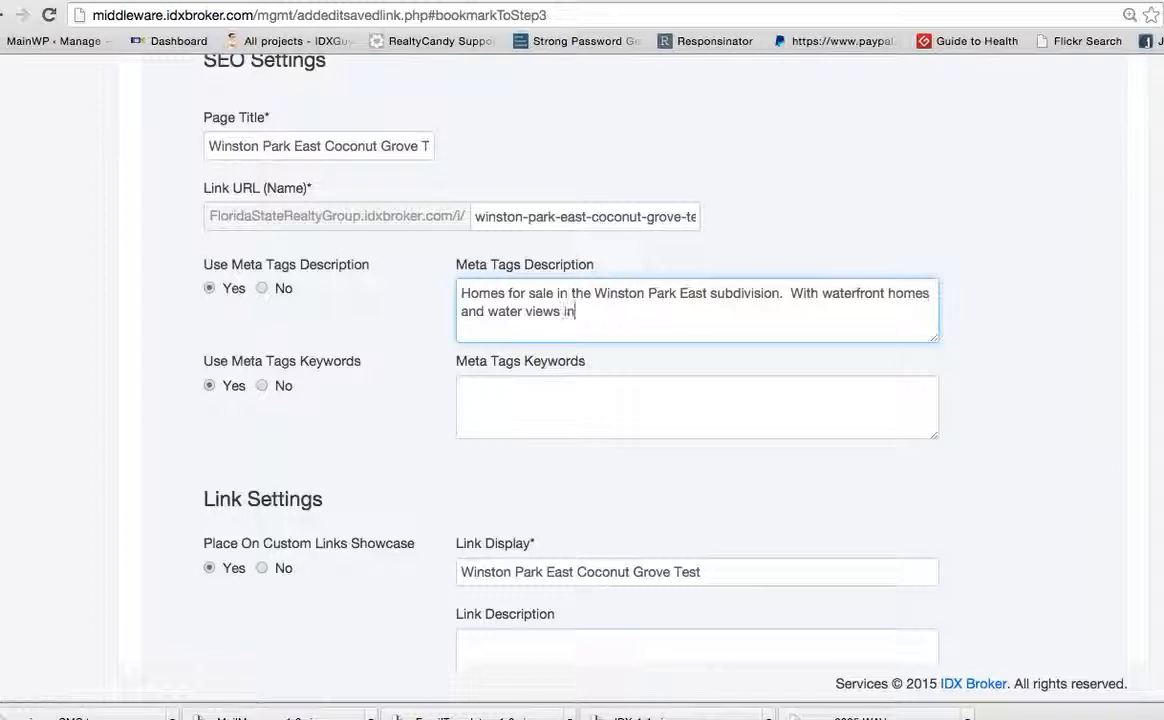
pyautogui.write(' the Coconut Grove High sch')
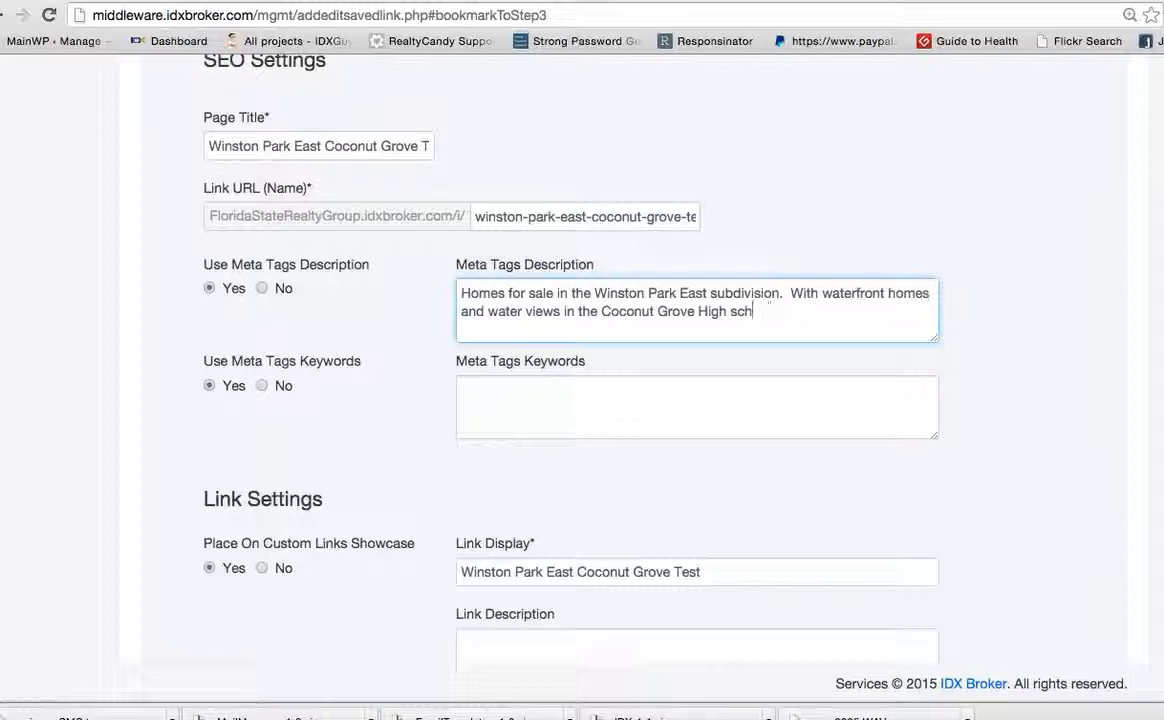
pyautogui.write('ool')
pyautogui.write(' area, you are')
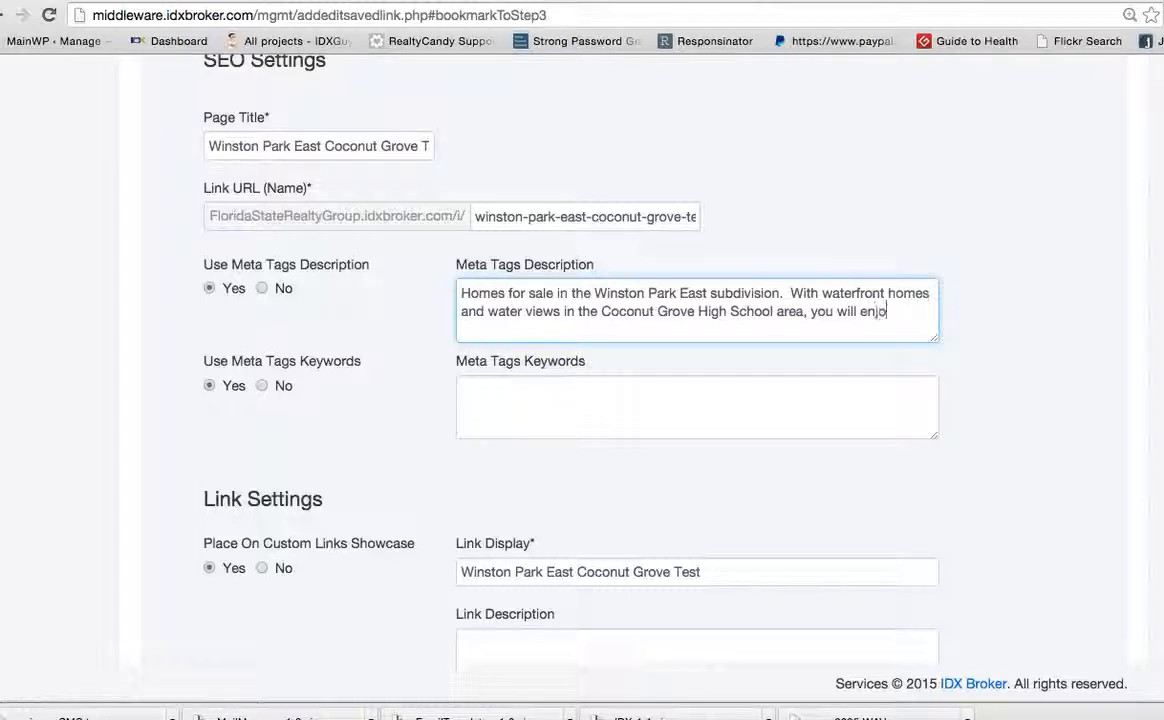
pyautogui.write('menities that ....')
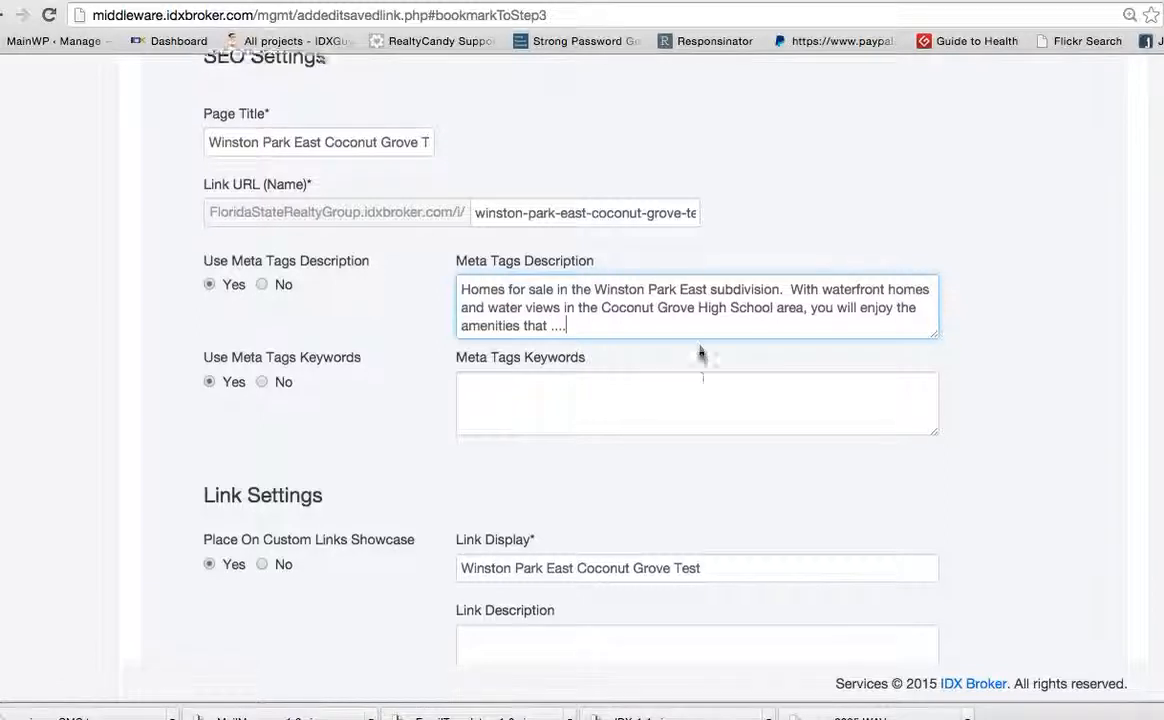
# Set the link description to "To be erased"
pyautogui.scroll(-3, 699, 356)
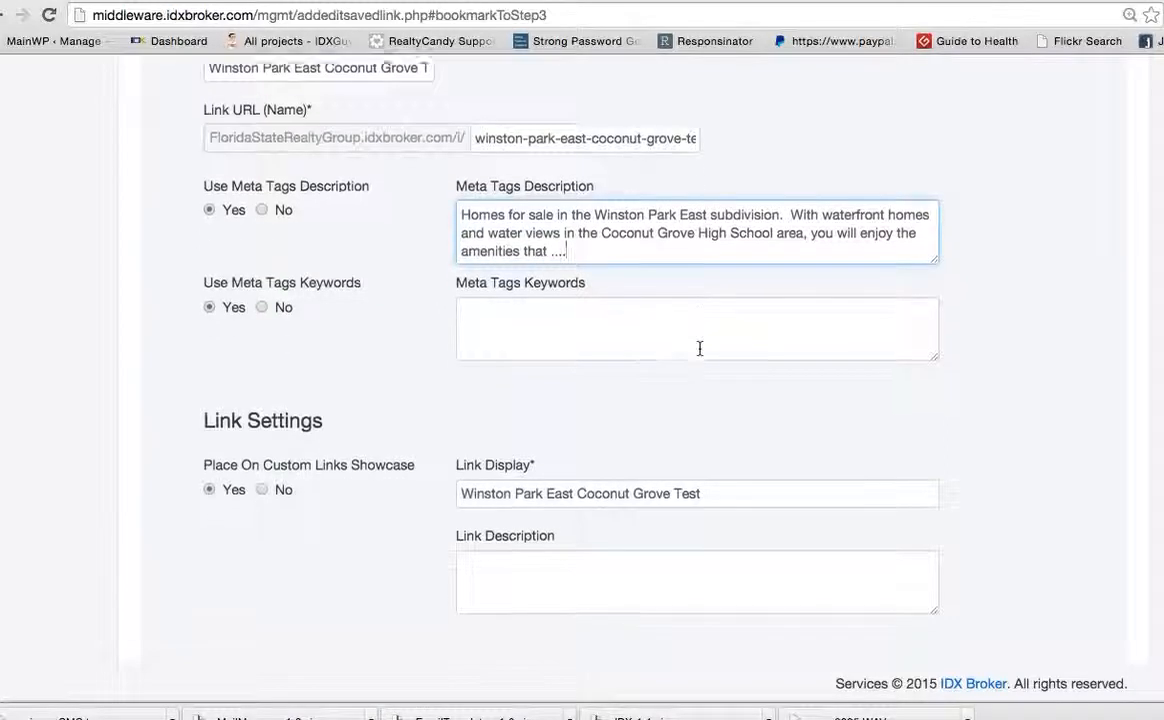
pyautogui.click(628, 504)
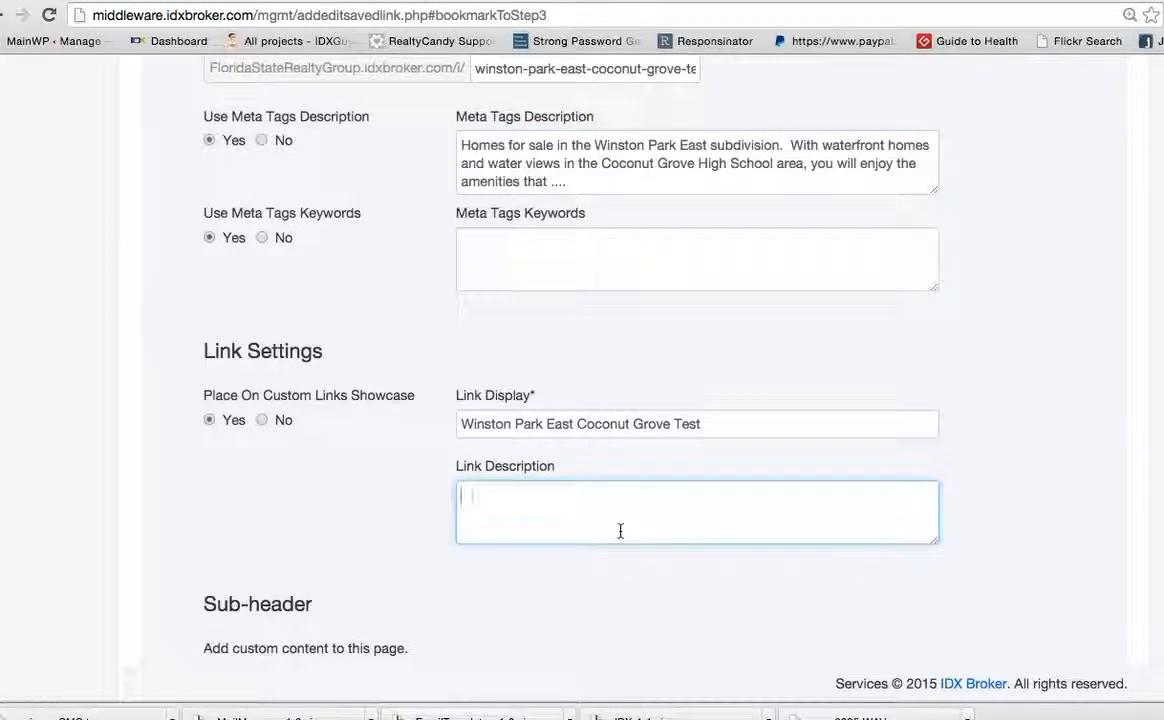
pyautogui.write('To be erases')
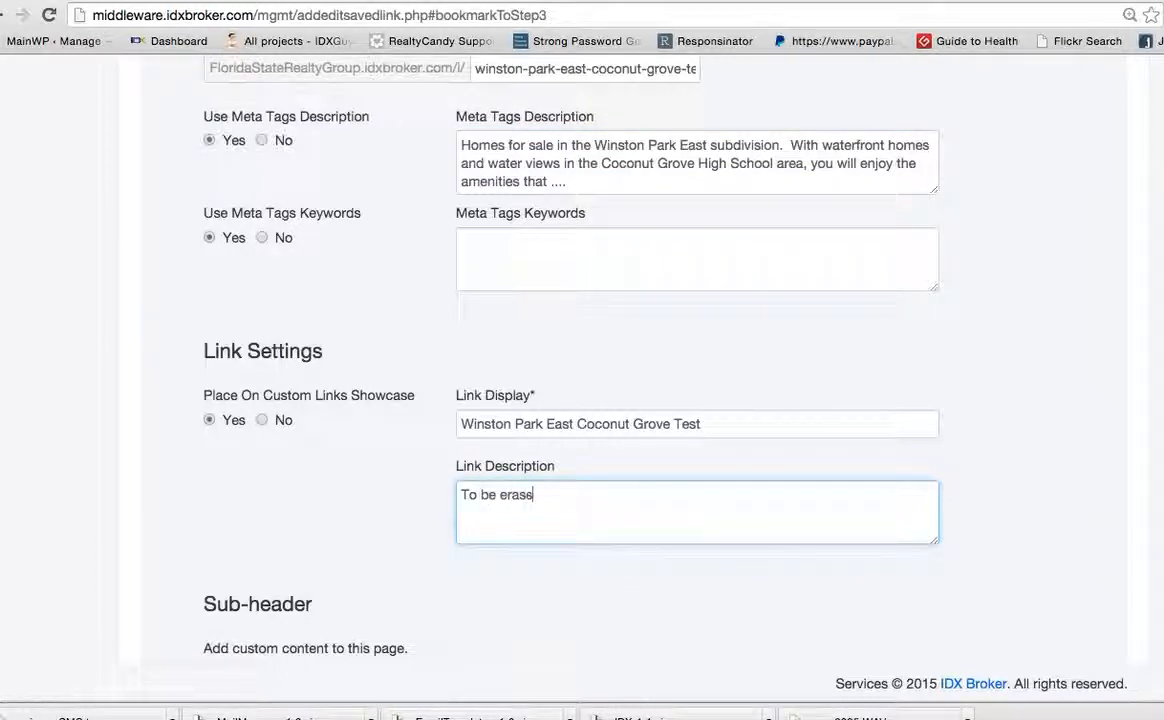
# Save the saved link and go to the link management list
pyautogui.scroll(-2, 613, 512)
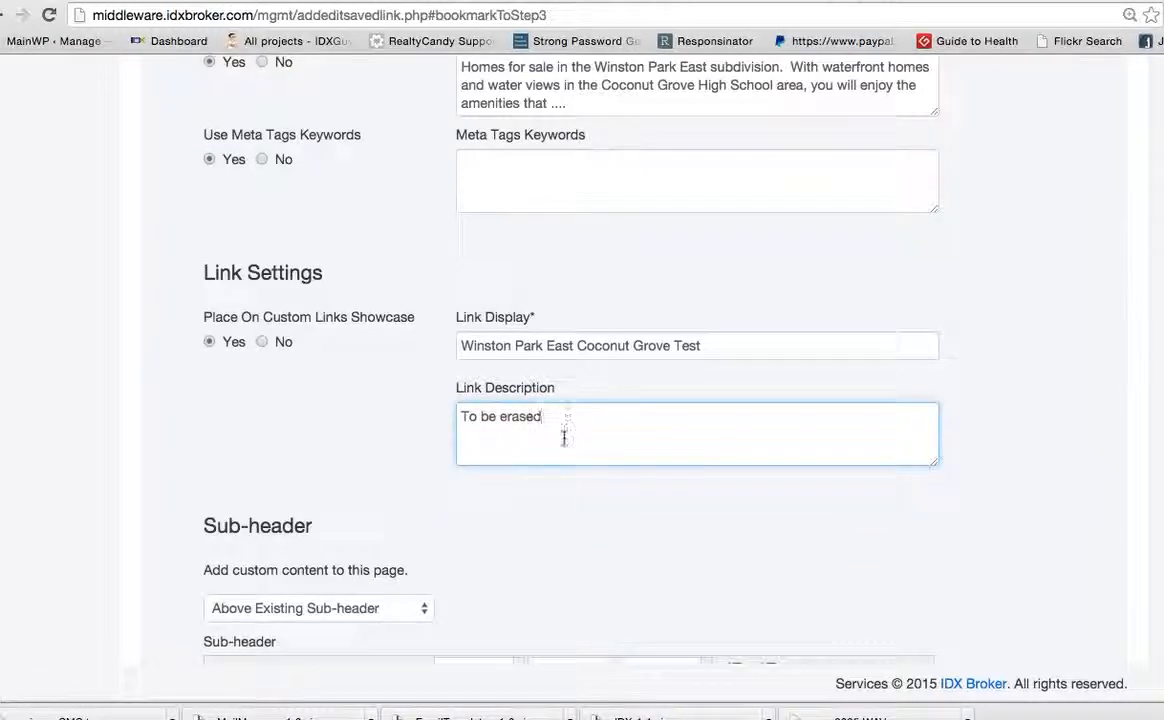
pyautogui.scroll(-10, 566, 442)
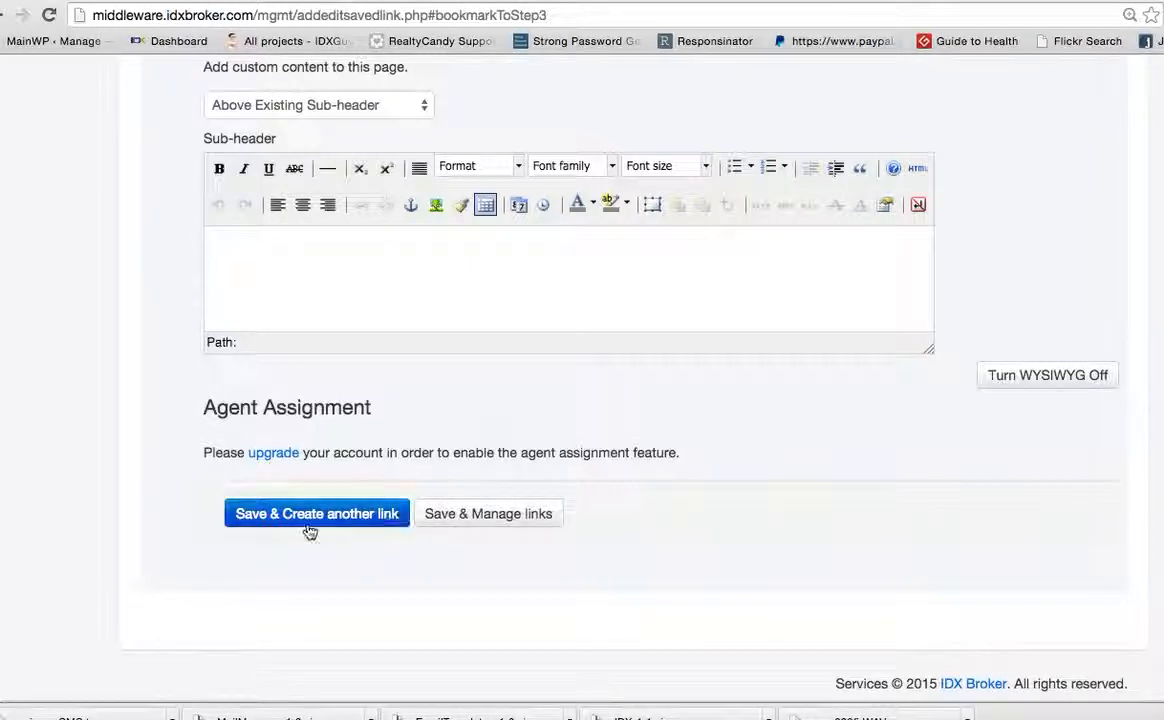
pyautogui.click(470, 517)
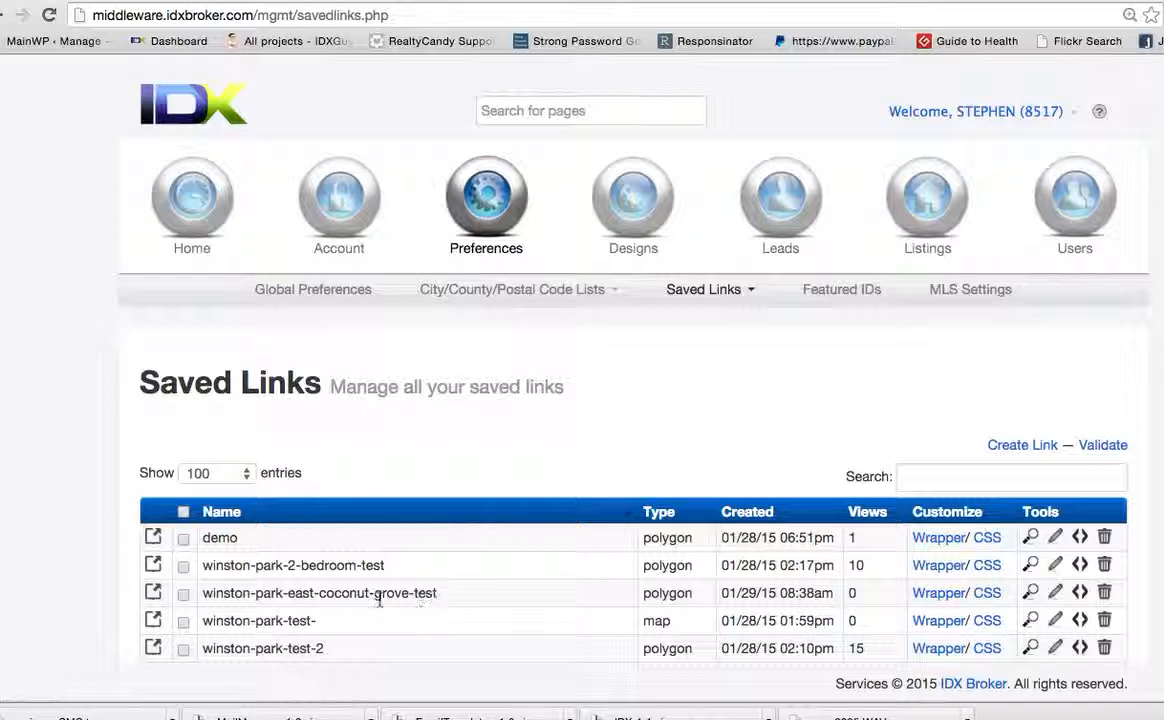
# Open the preview of the winston-park-east-coconut-grove-test saved link and examine its polygon map area
pyautogui.click(1031, 592)
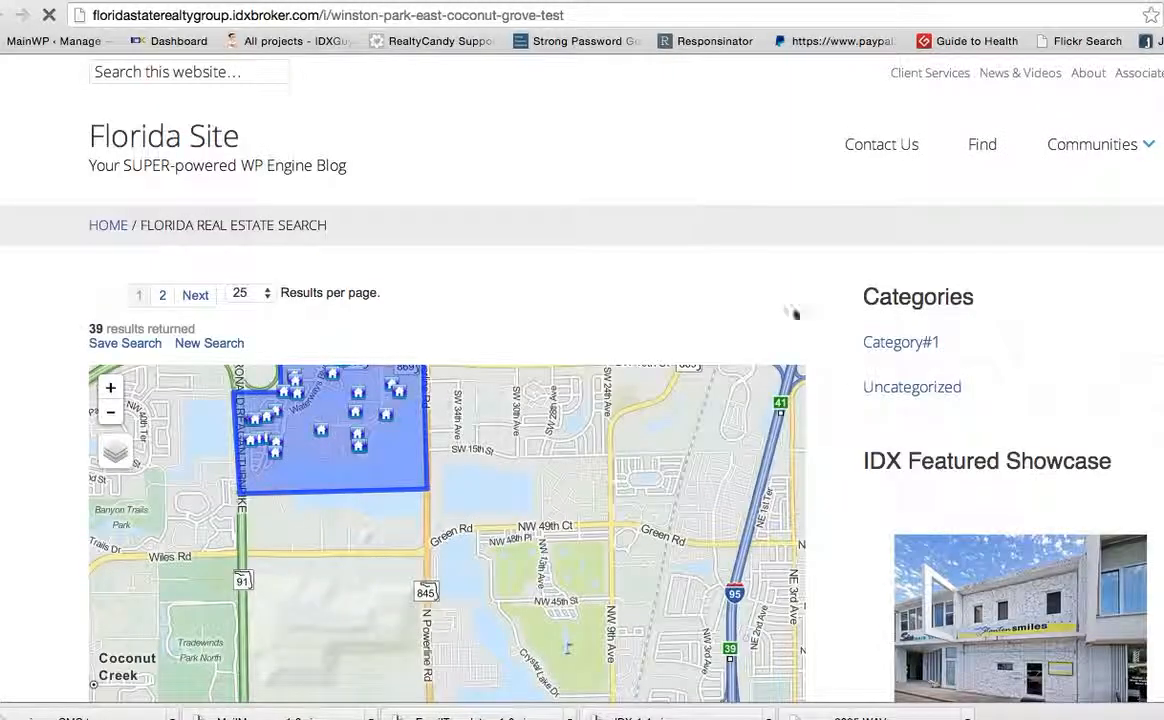
pyautogui.scroll(-3, 840, 436)
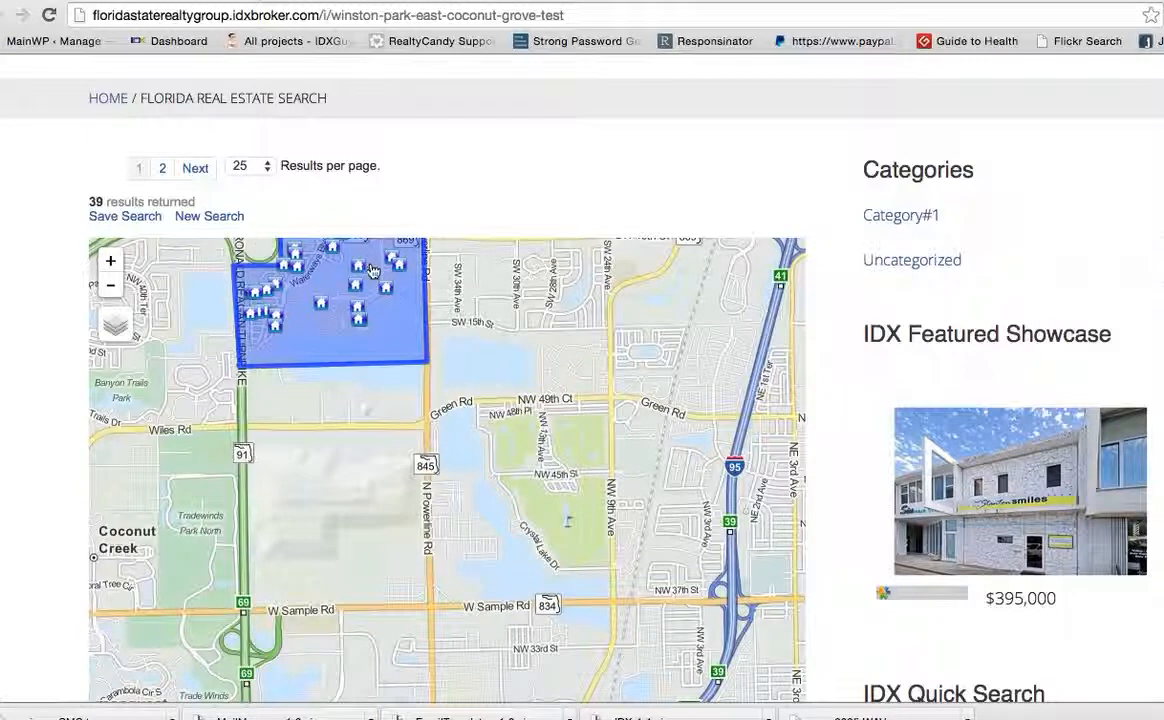
pyautogui.moveTo(510, 262); pyautogui.dragTo(518, 348)
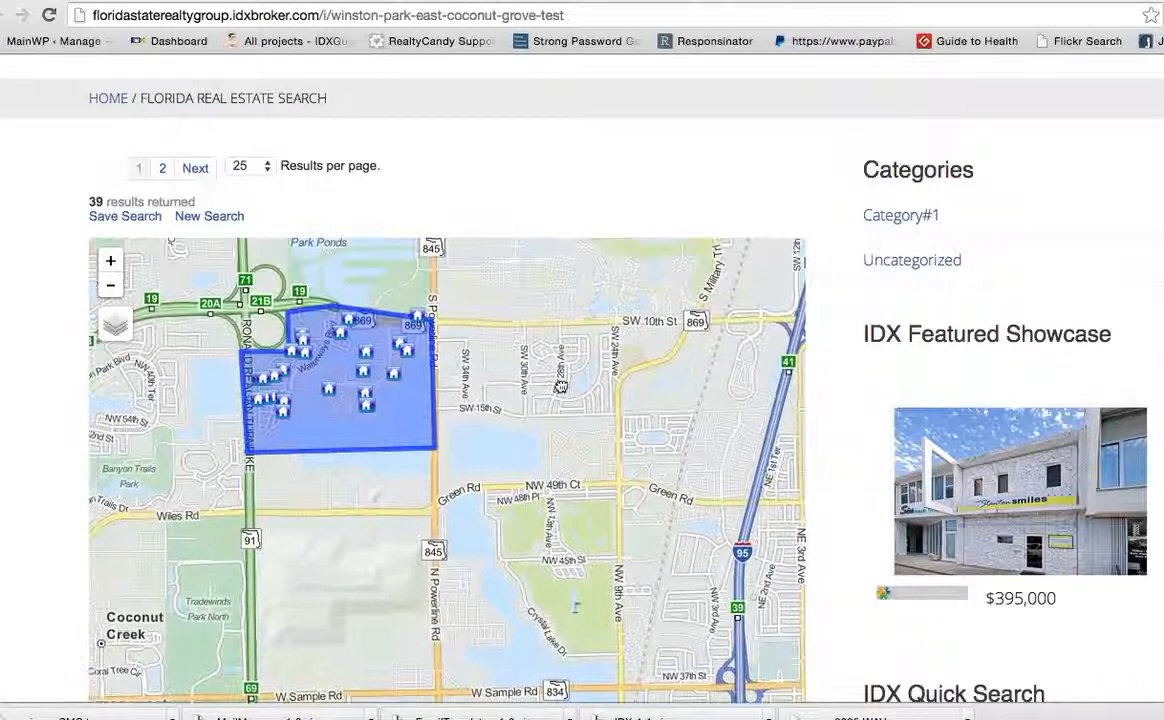
# Scroll through the property listings returned in the preview's search results
pyautogui.scroll(-9, 847, 421)
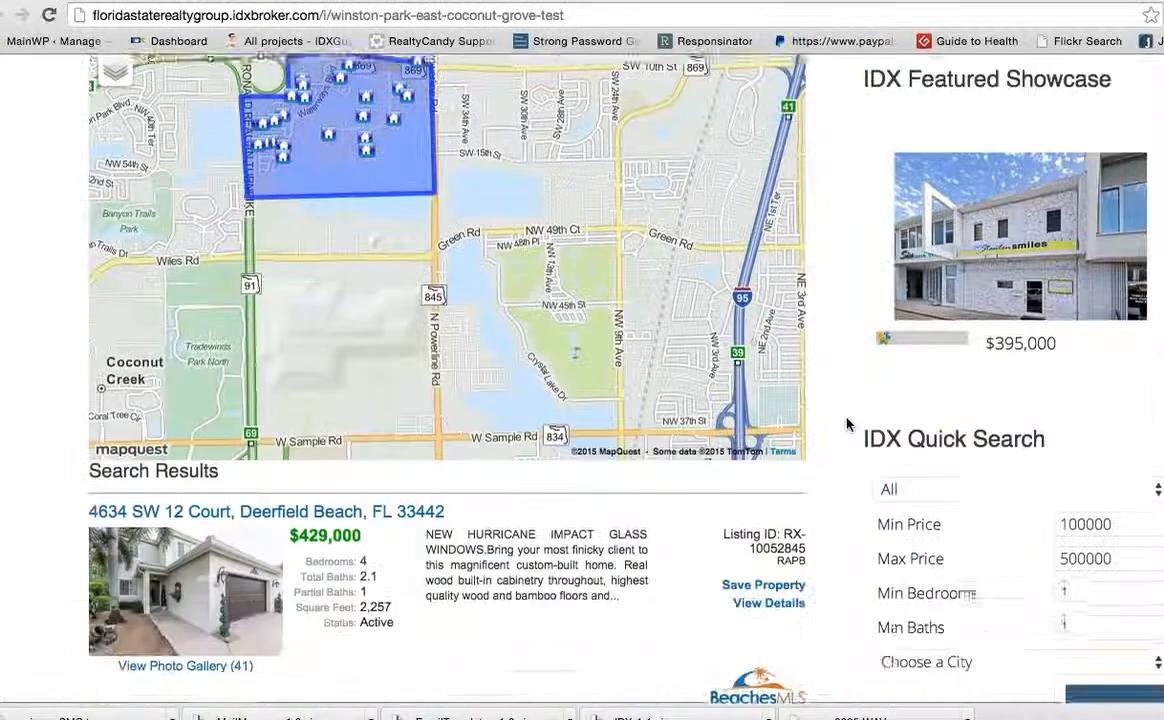
pyautogui.scroll(-10, 847, 425)
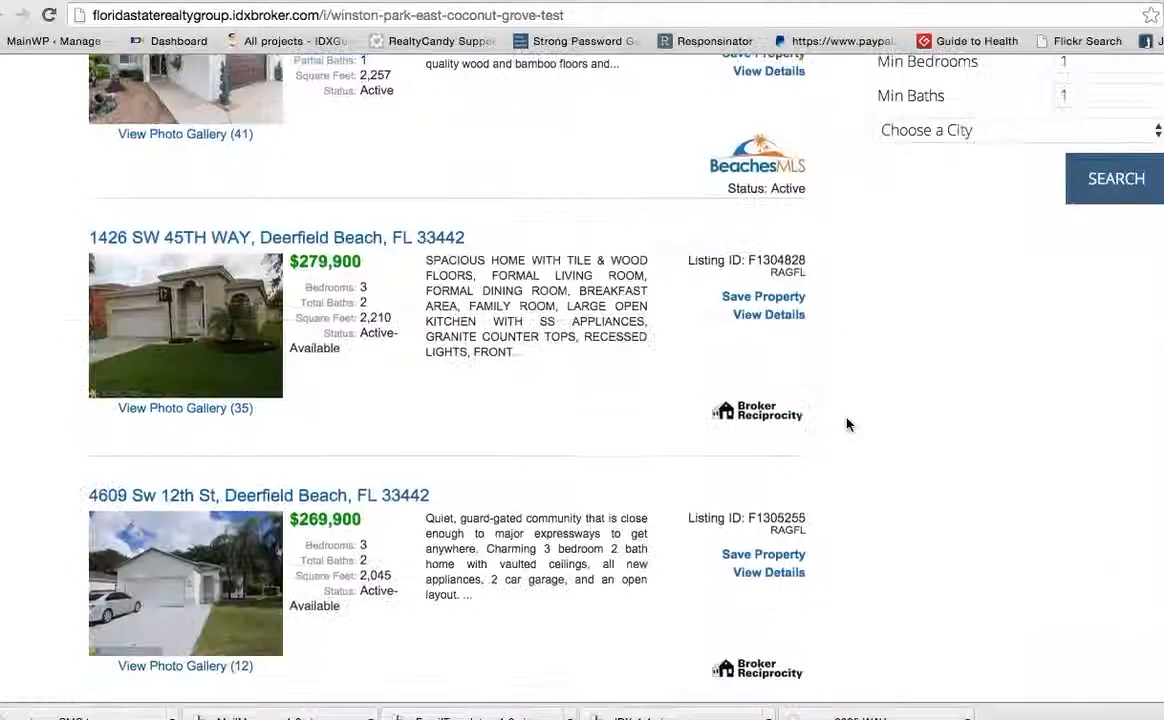
pyautogui.scroll(10, 847, 425)
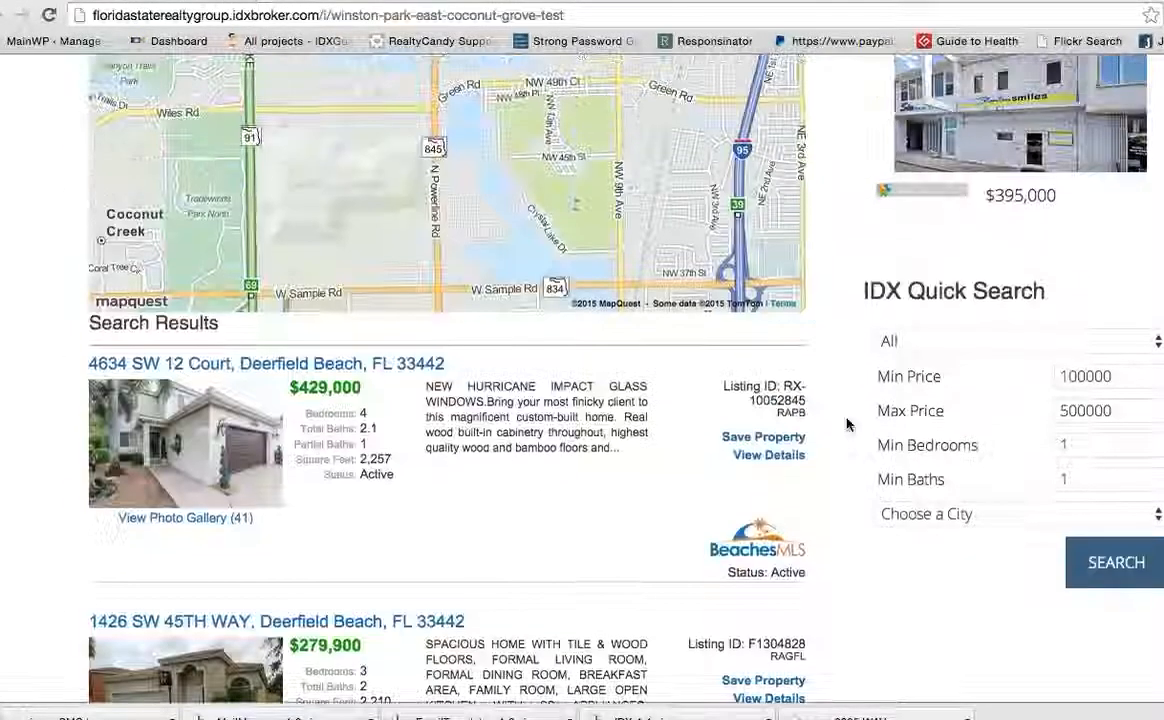
pyautogui.scroll(-12, 847, 425)
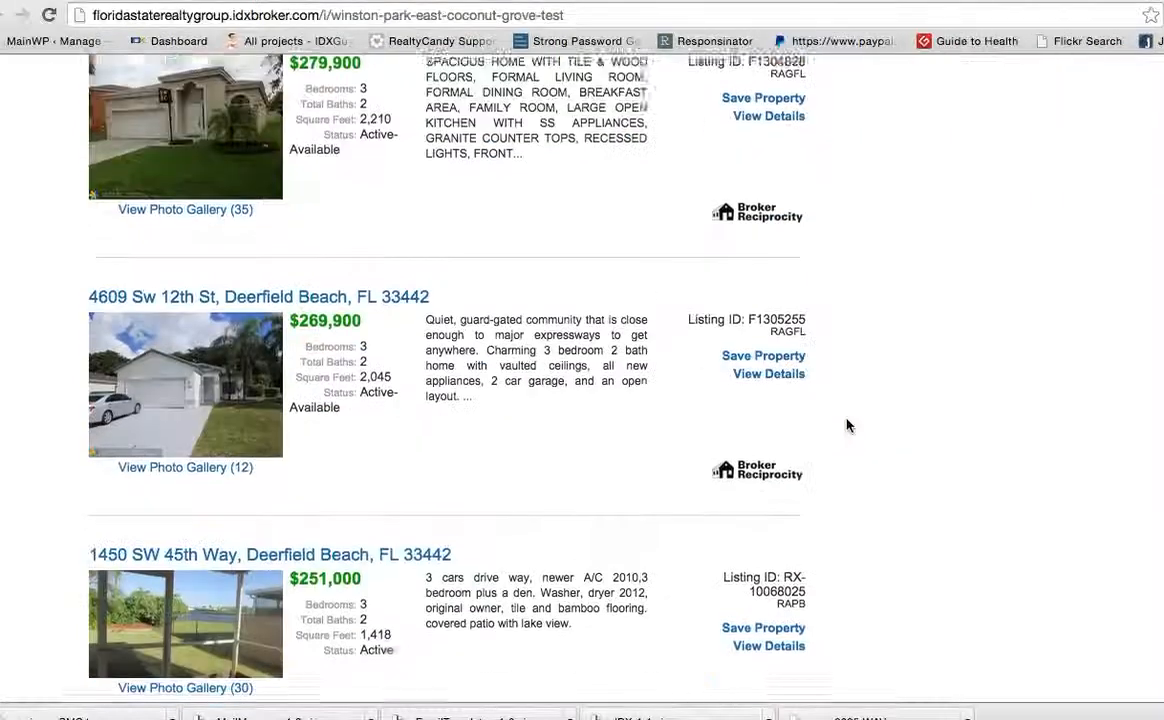
pyautogui.scroll(6, 847, 425)
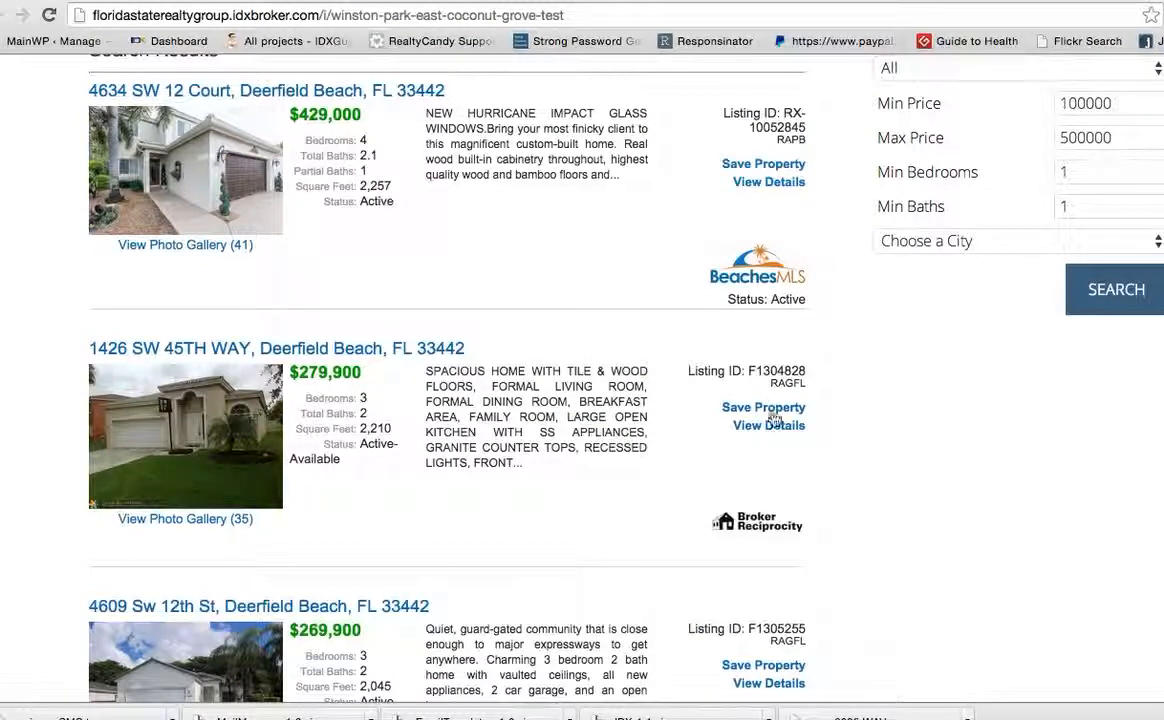
pyautogui.scroll(-10, 830, 460)
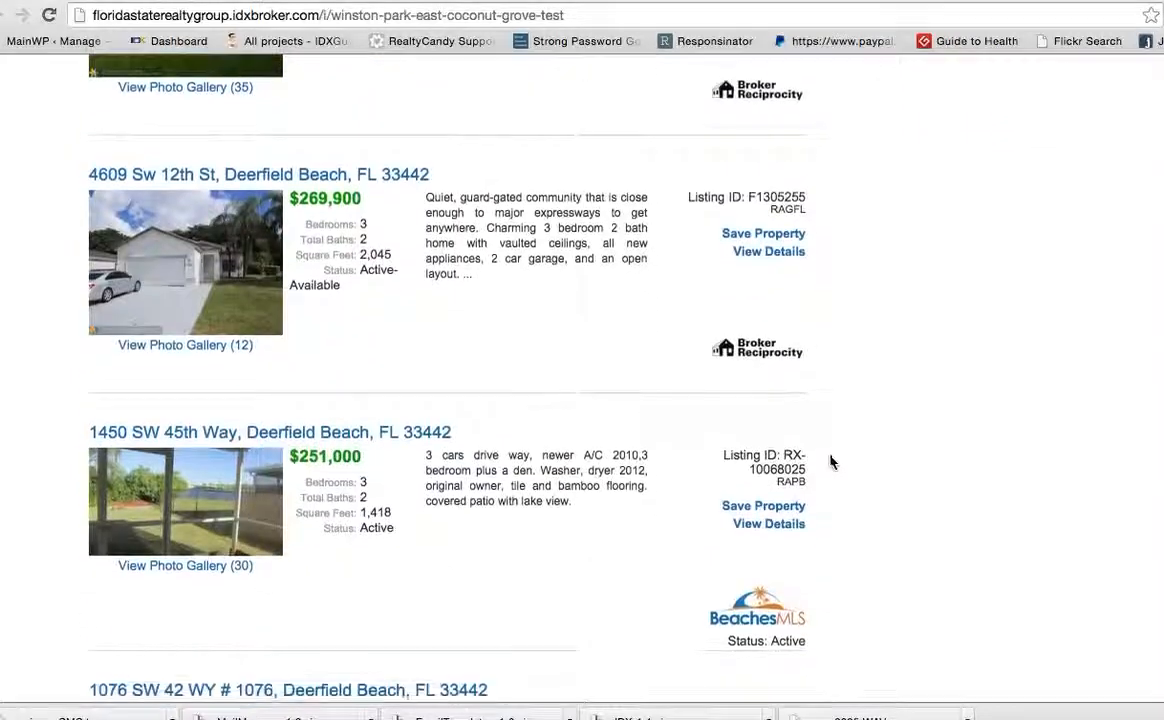
pyautogui.scroll(-12, 830, 462)
pyautogui.scroll(6, 830, 462)
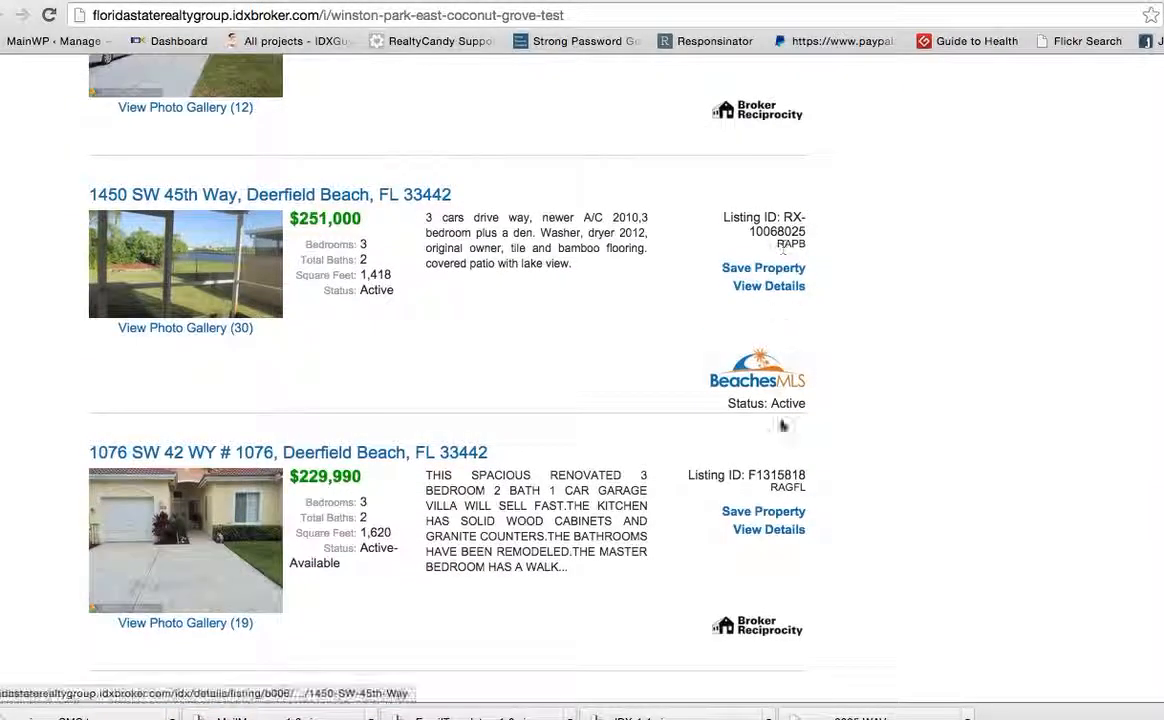
pyautogui.scroll(-2, 783, 500)
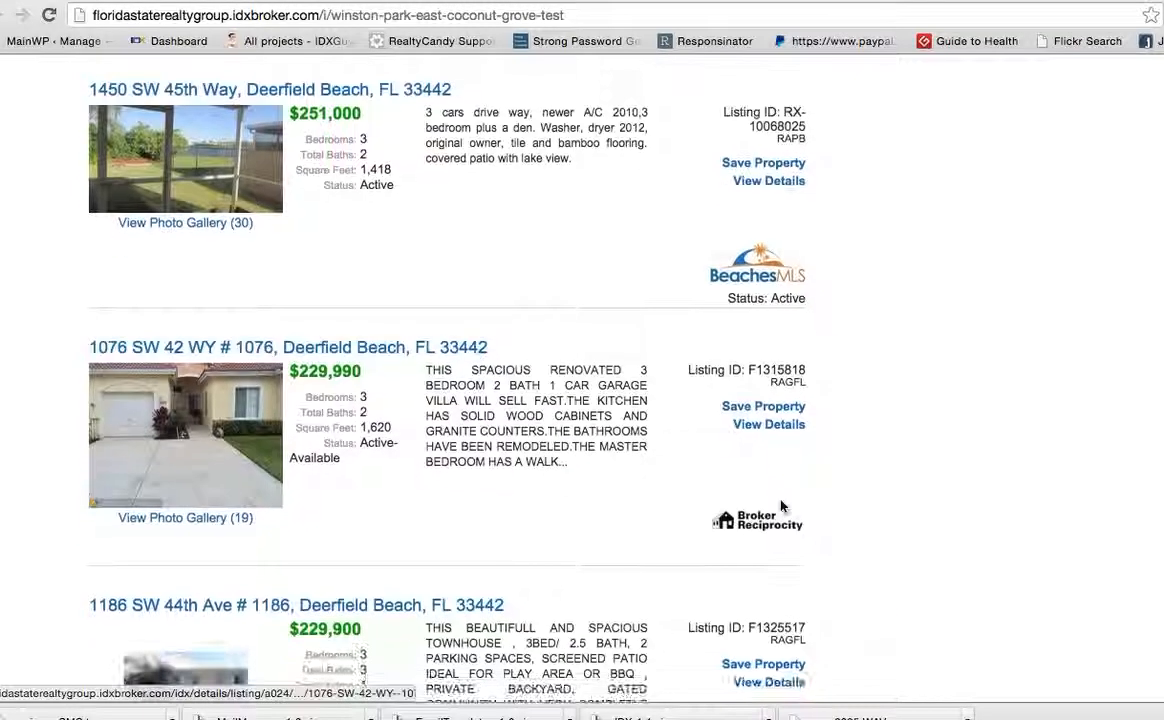
pyautogui.scroll(-16, 783, 506)
pyautogui.scroll(-20, 787, 511)
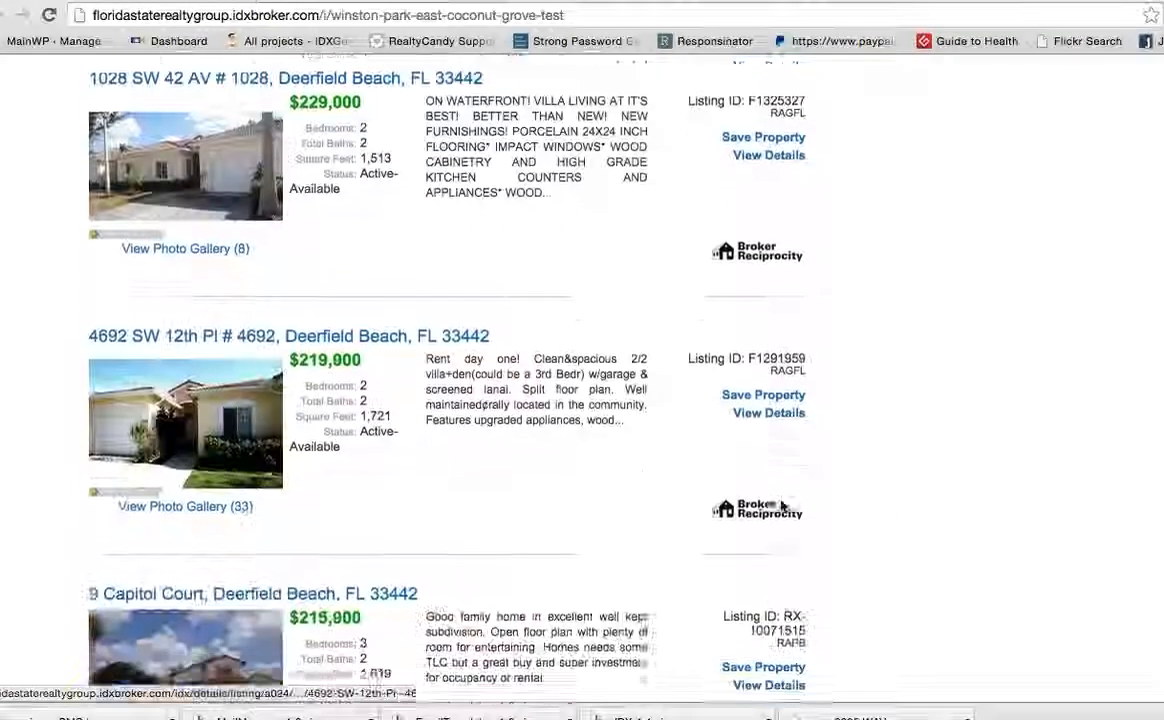
pyautogui.scroll(-15, 783, 507)
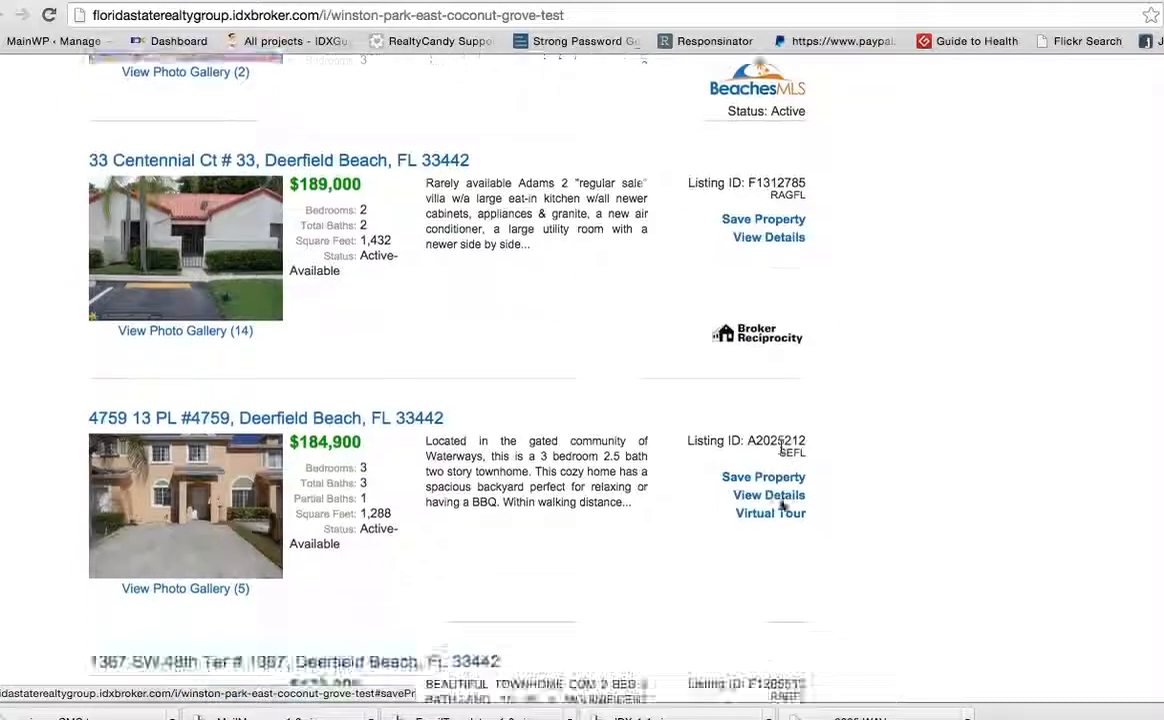